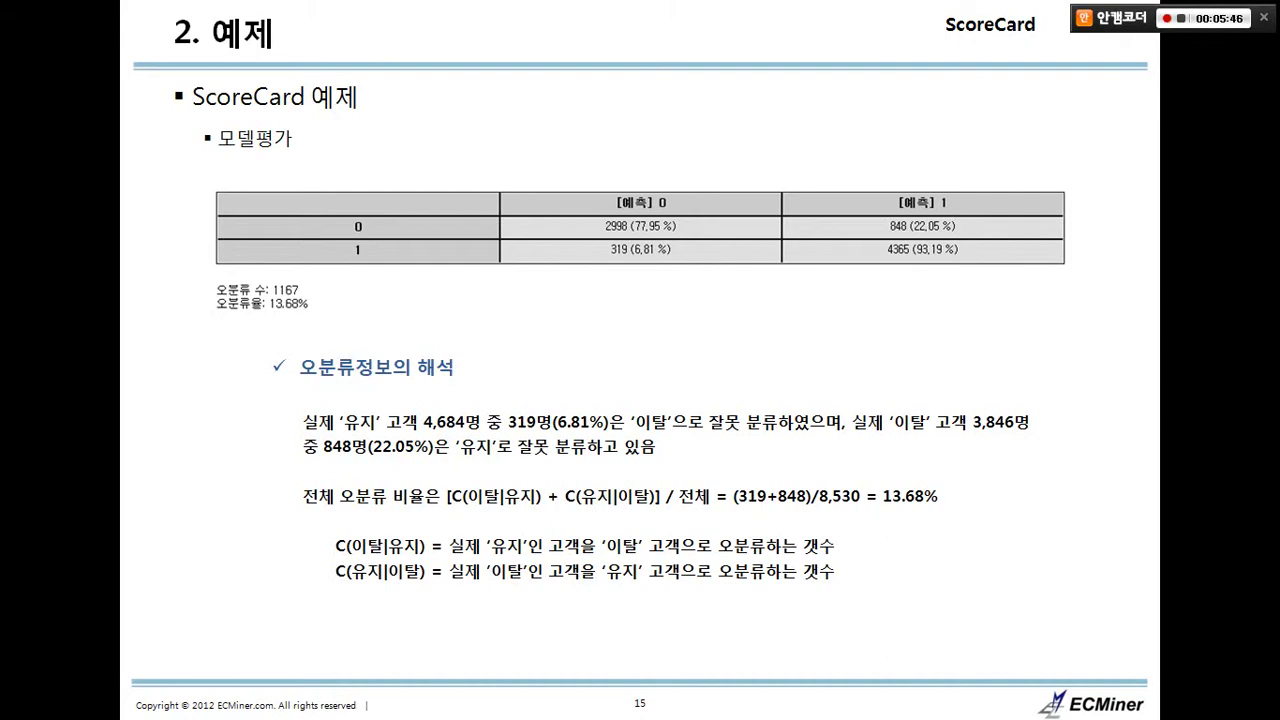
- Leave the slide show after the 범주추정 slide, switch to the ECMiner ScoreCard project and view the 고객이탈_testset source data
{"action": "key", "text": "Right"}
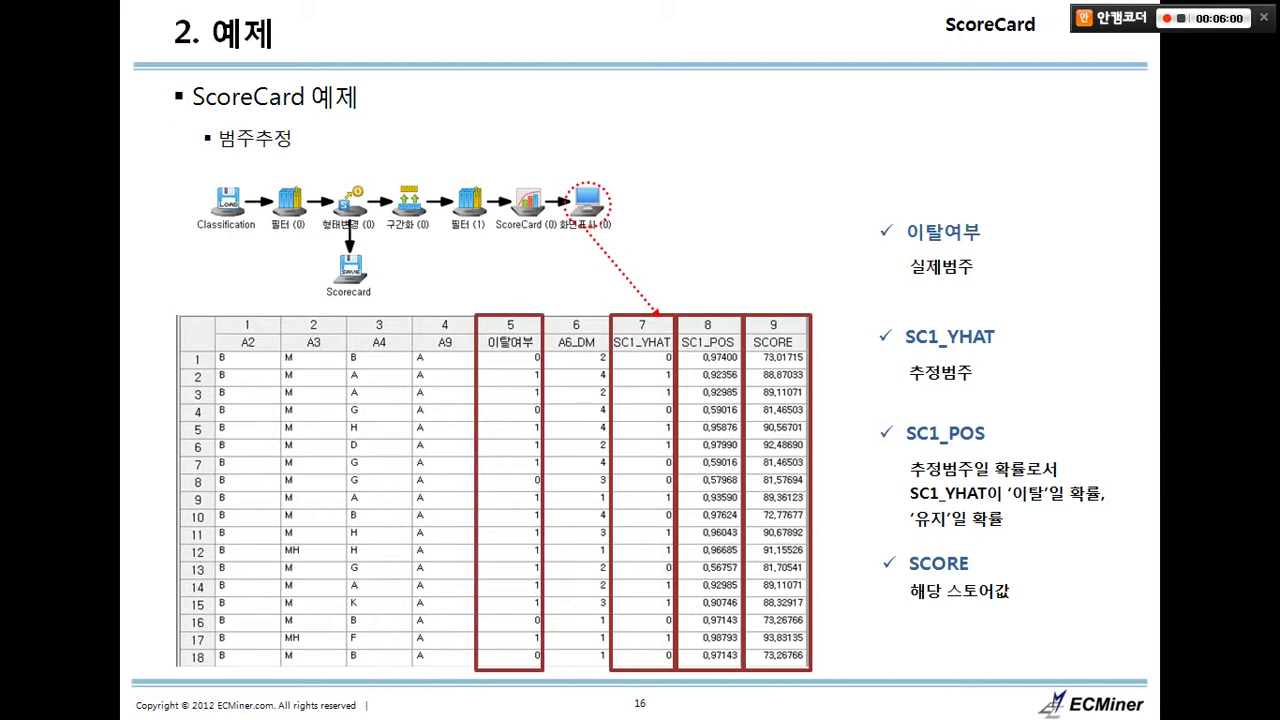
{"action": "key", "text": "Escape"}
{"action": "left_click", "coordinate": [258, 700]}
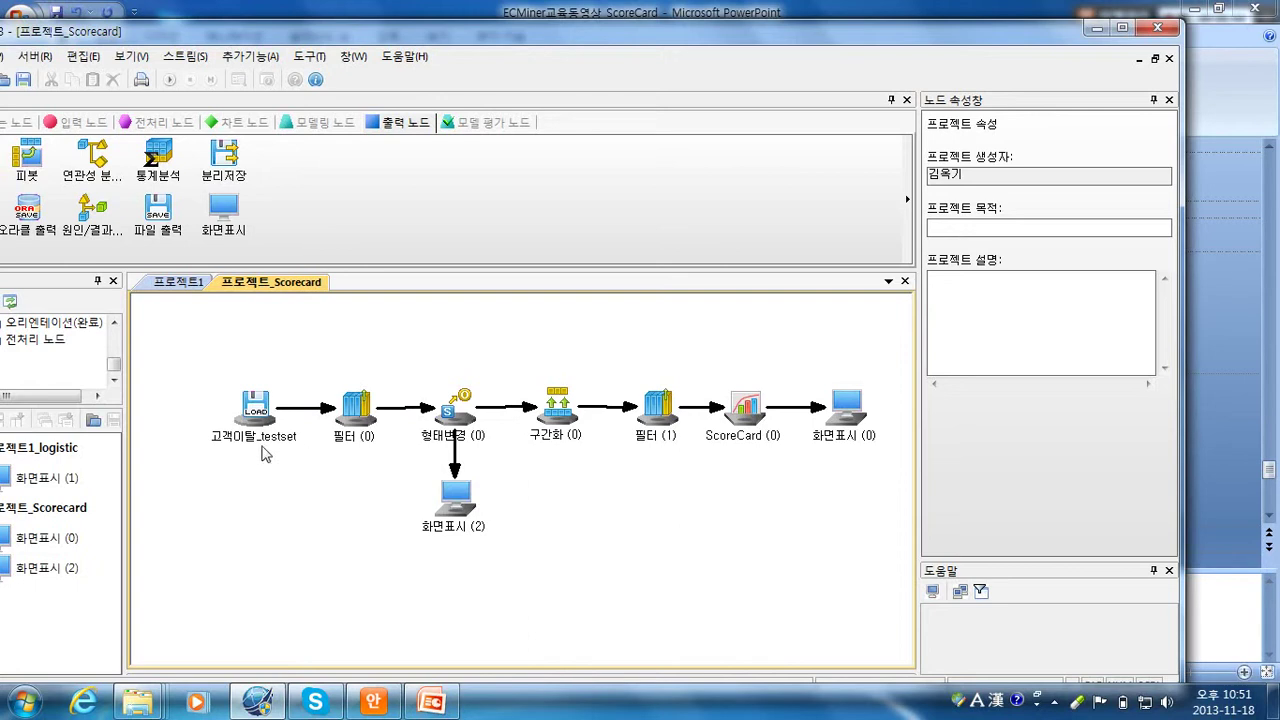
{"action": "double_click", "coordinate": [251, 402]}
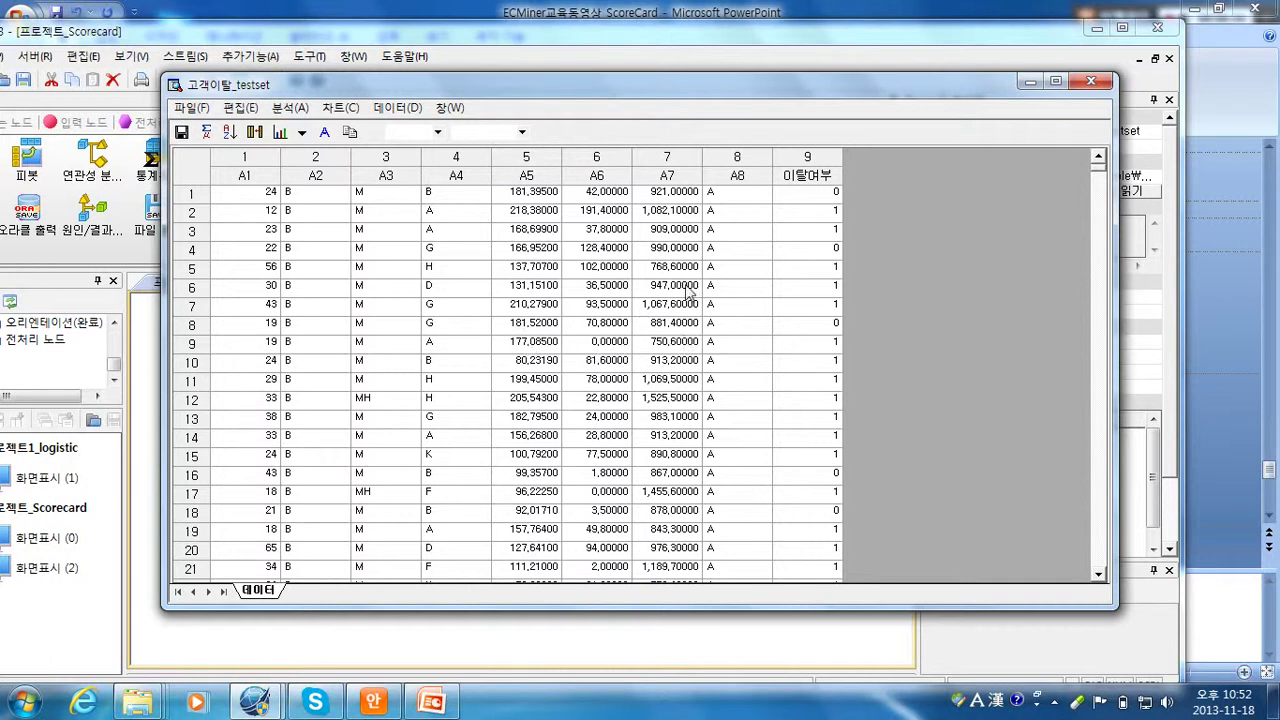
{"action": "left_click", "coordinate": [1090, 80]}
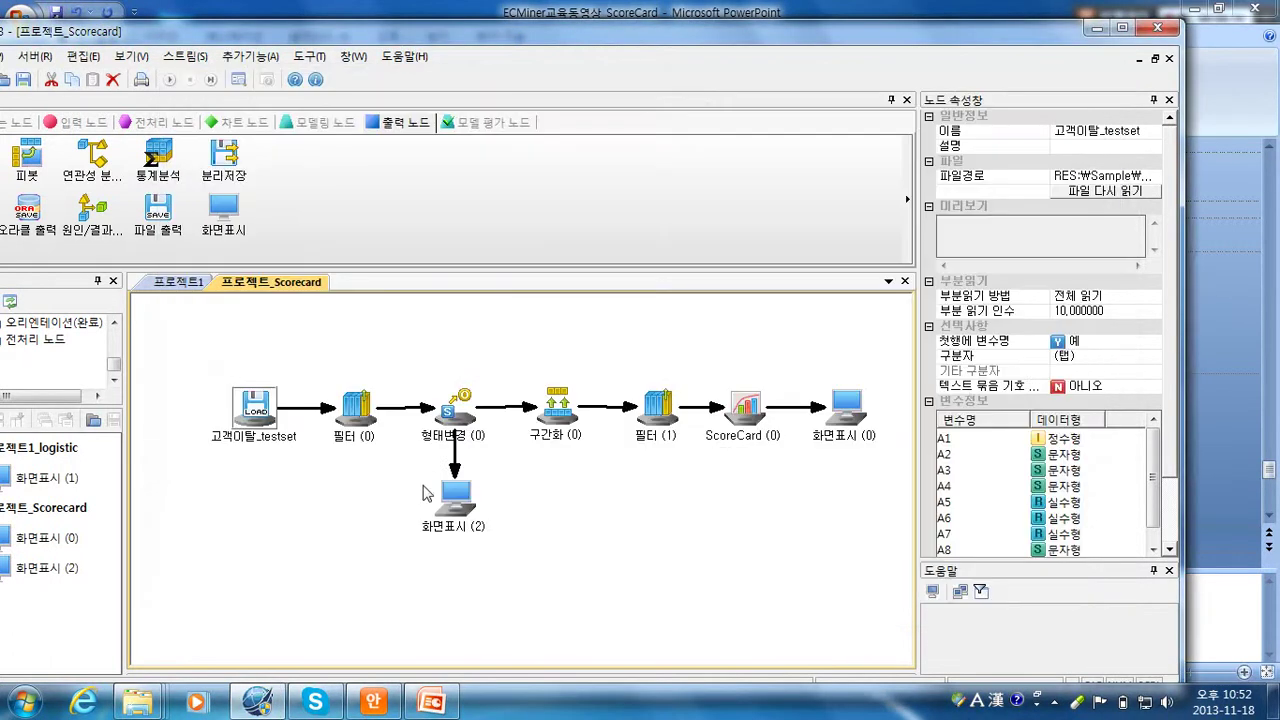
- Review the variable filter of 필터 (0) and the variable types in 형태변경 (0), including the 이탈여부 variable
{"action": "left_click", "coordinate": [360, 420]}
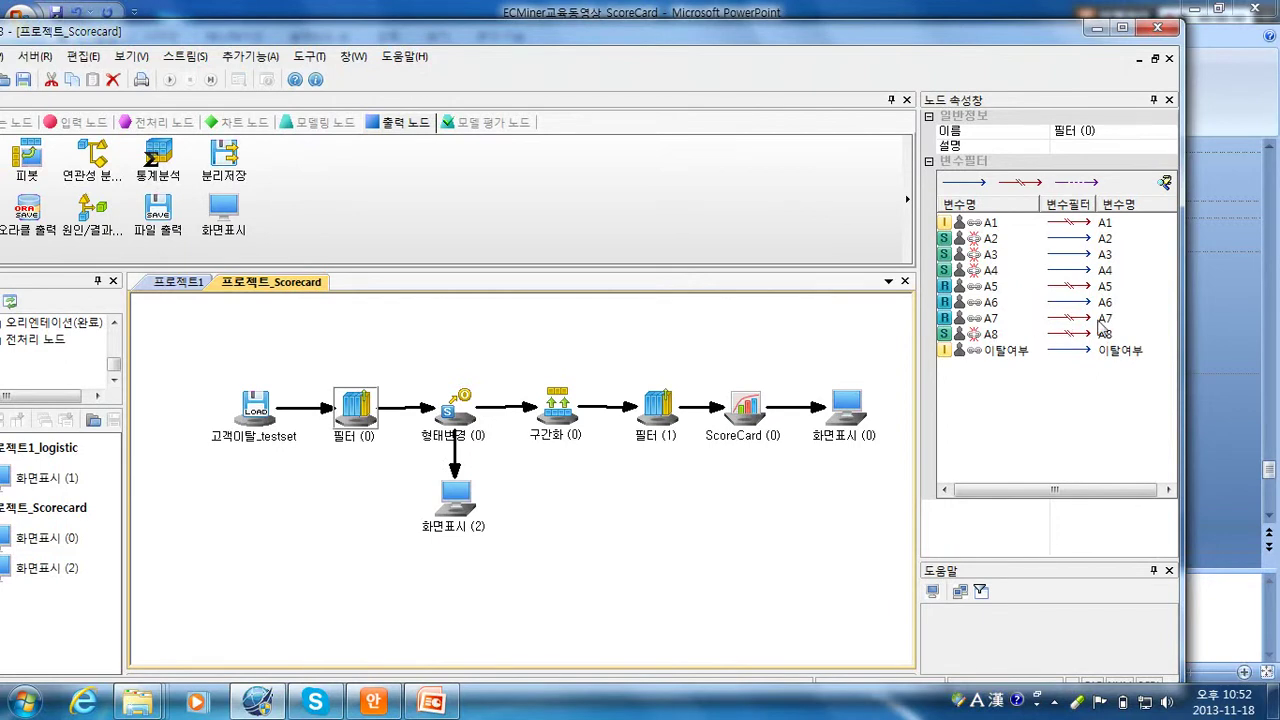
{"action": "left_click", "coordinate": [458, 412]}
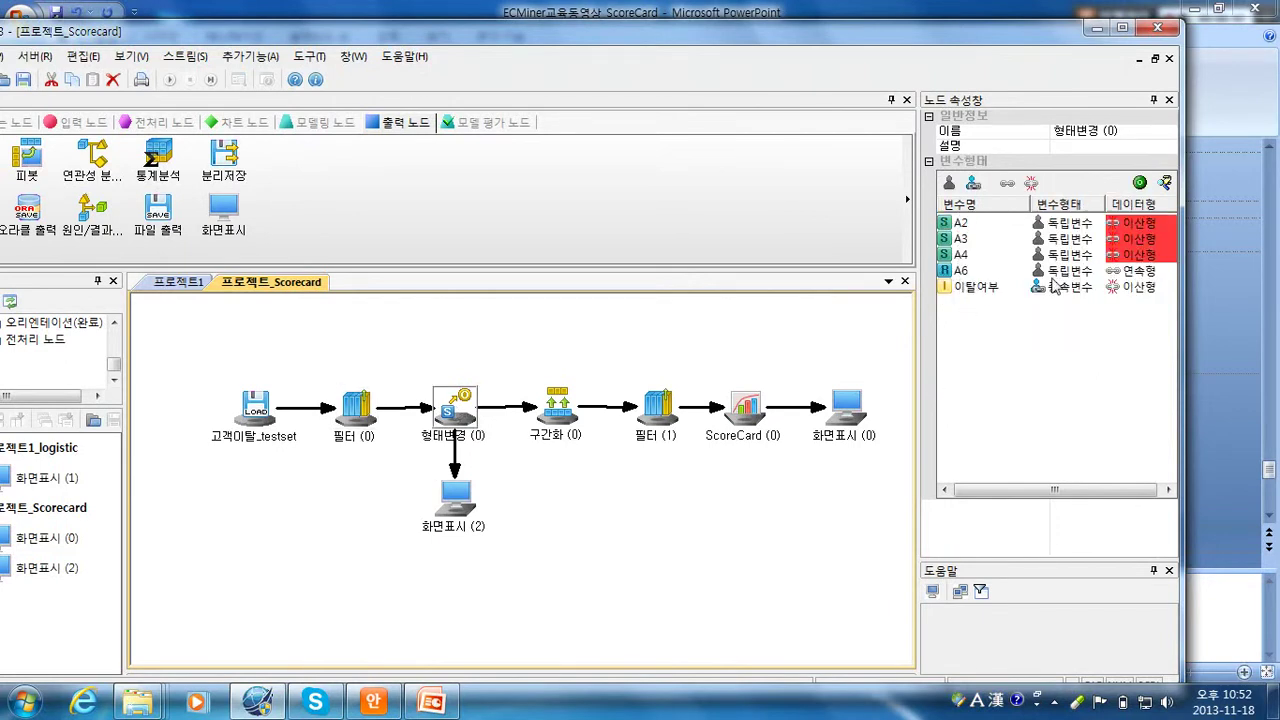
{"action": "left_click", "coordinate": [1055, 288]}
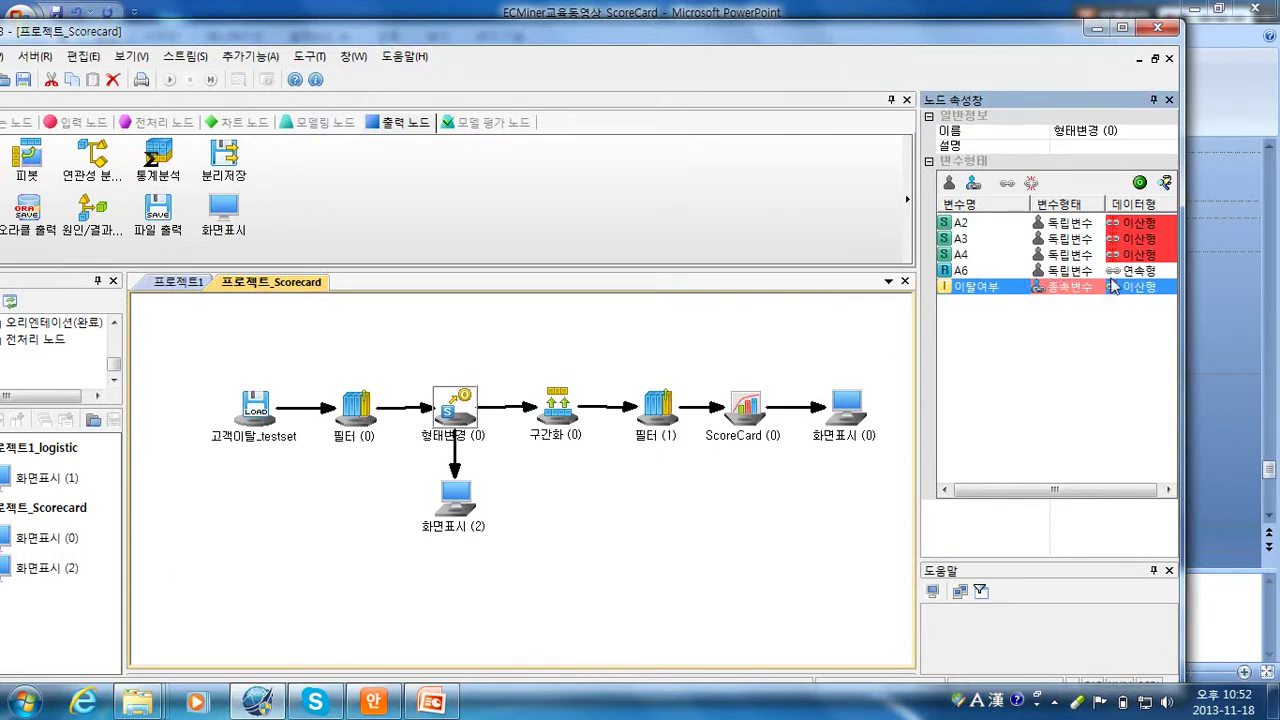
- Run the 화면표시 (2) node and save its output data as an ECMiner data library file named 2 in D:\dataforedu
{"action": "left_click", "coordinate": [462, 493]}
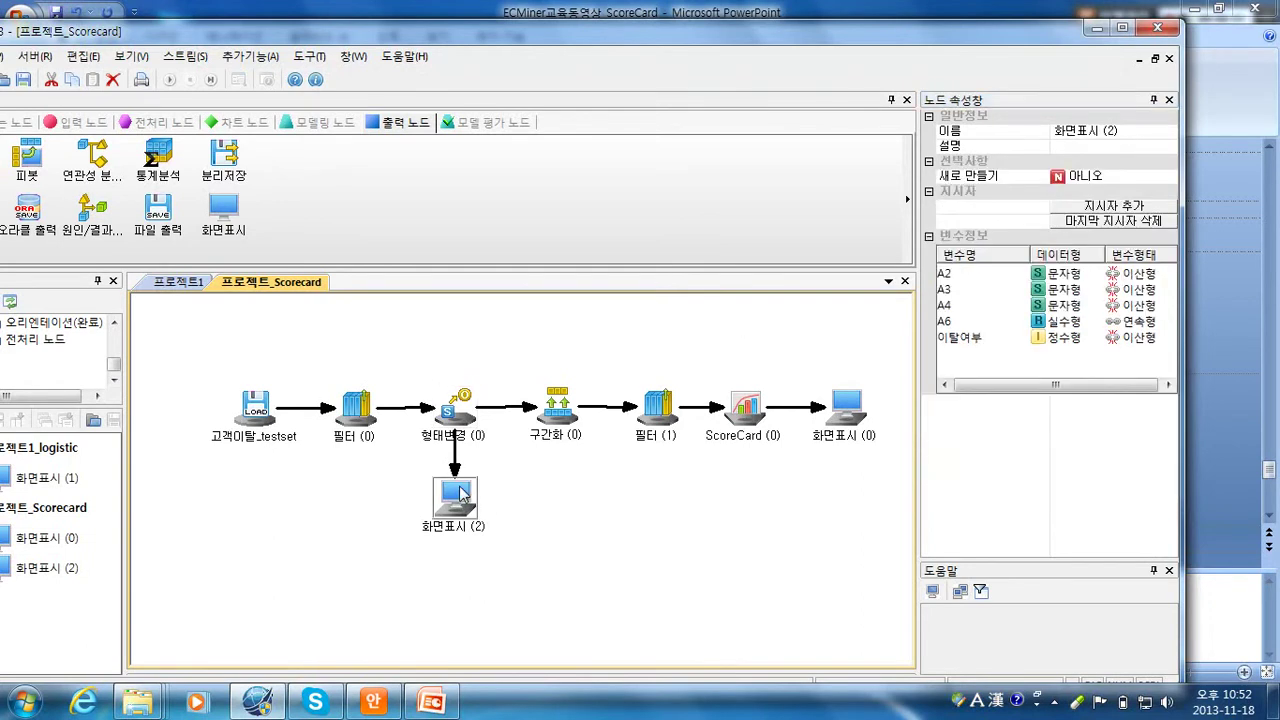
{"action": "left_click", "coordinate": [211, 80]}
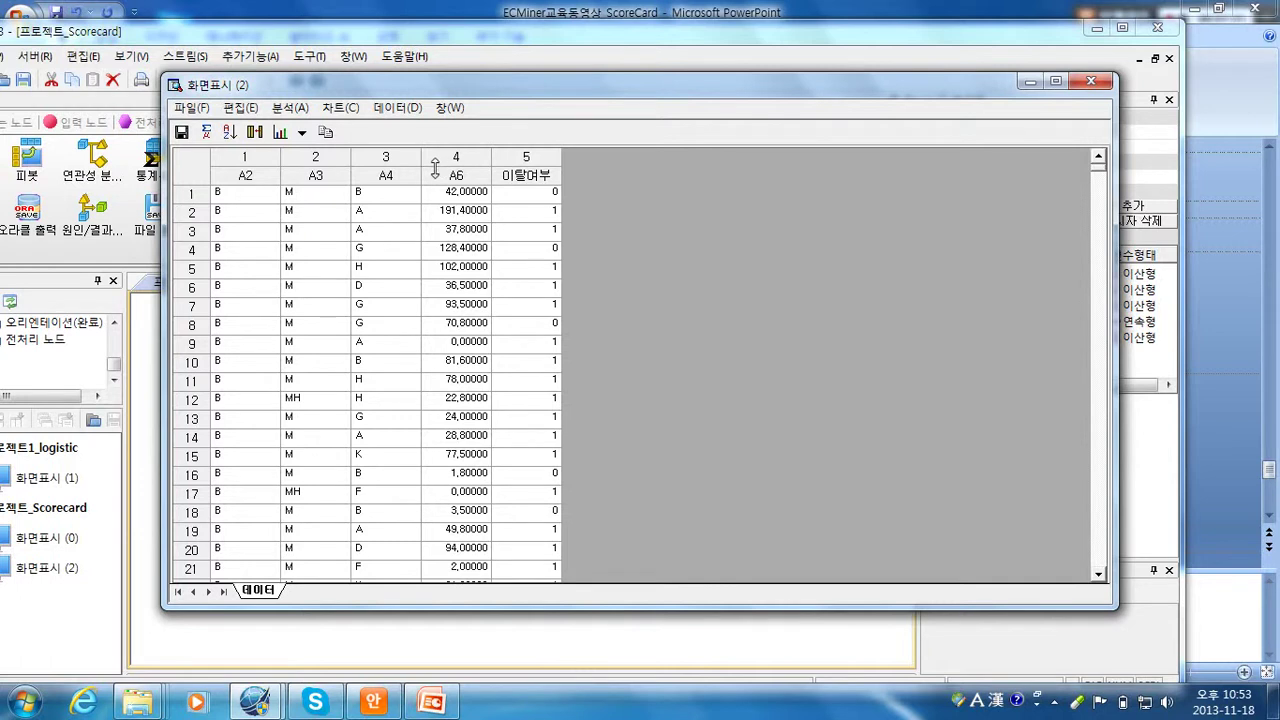
{"action": "left_click", "coordinate": [191, 107]}
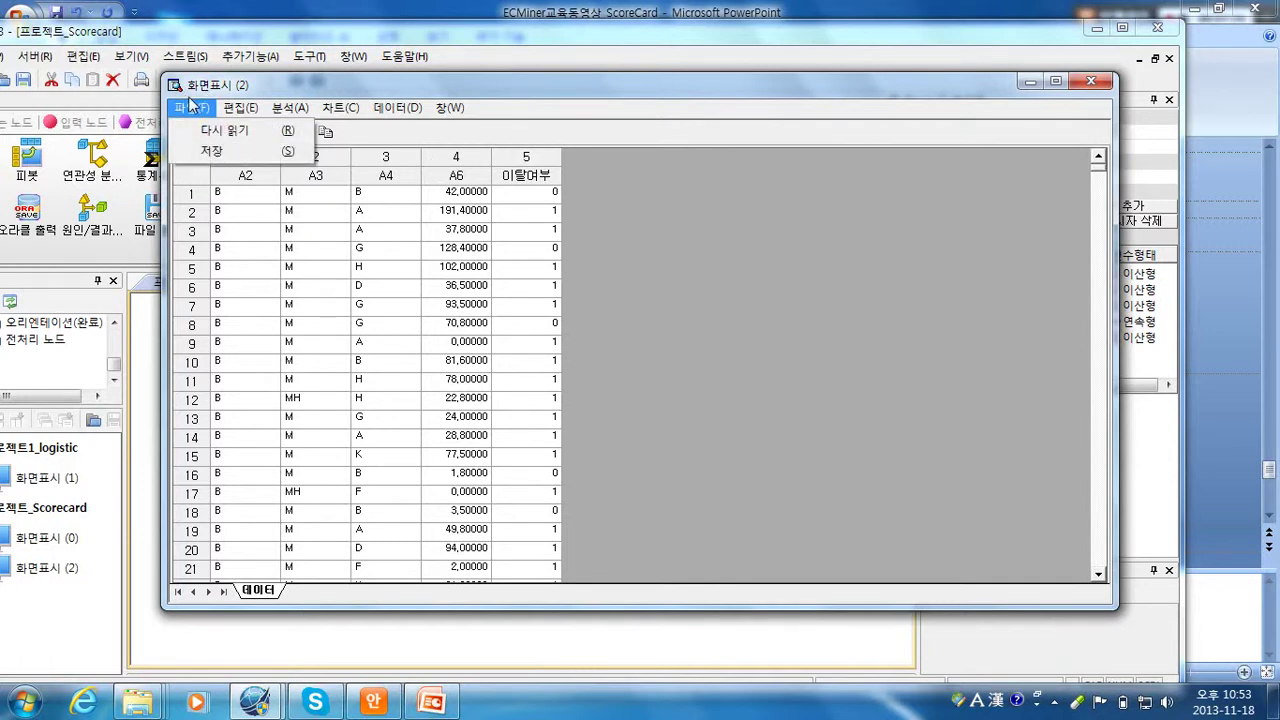
{"action": "left_click", "coordinate": [212, 150]}
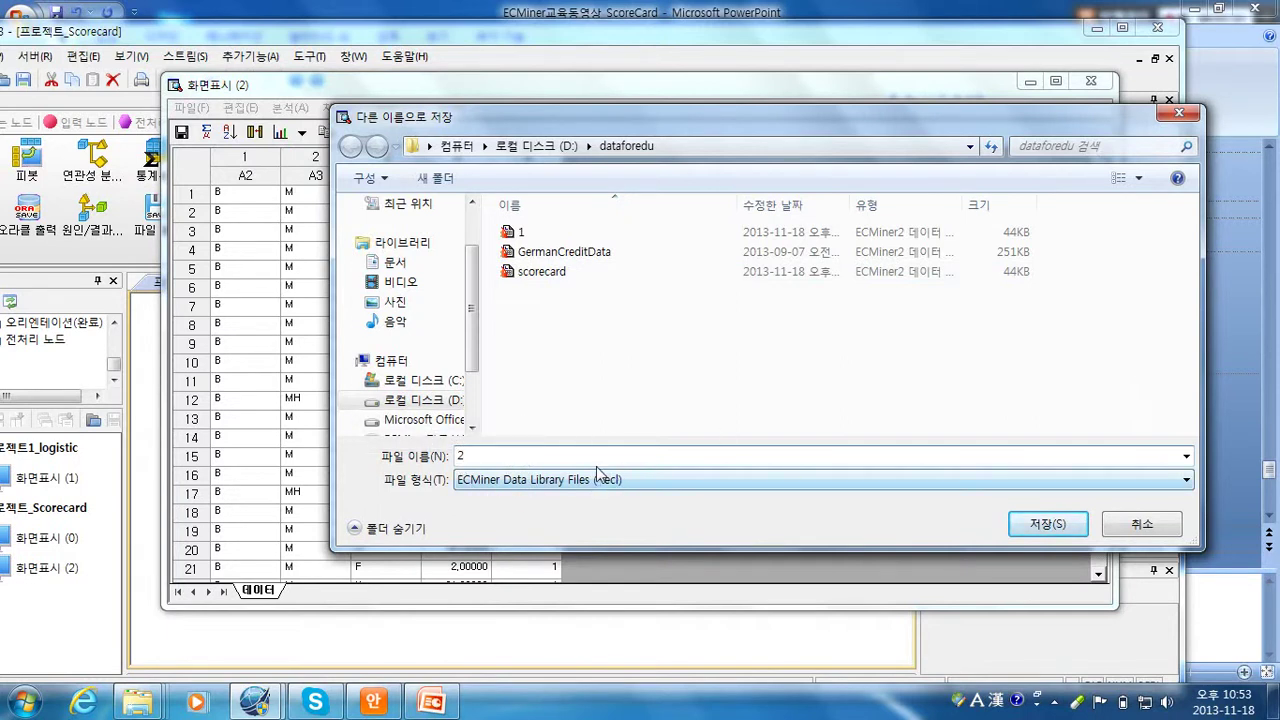
{"action": "left_click", "coordinate": [1046, 524]}
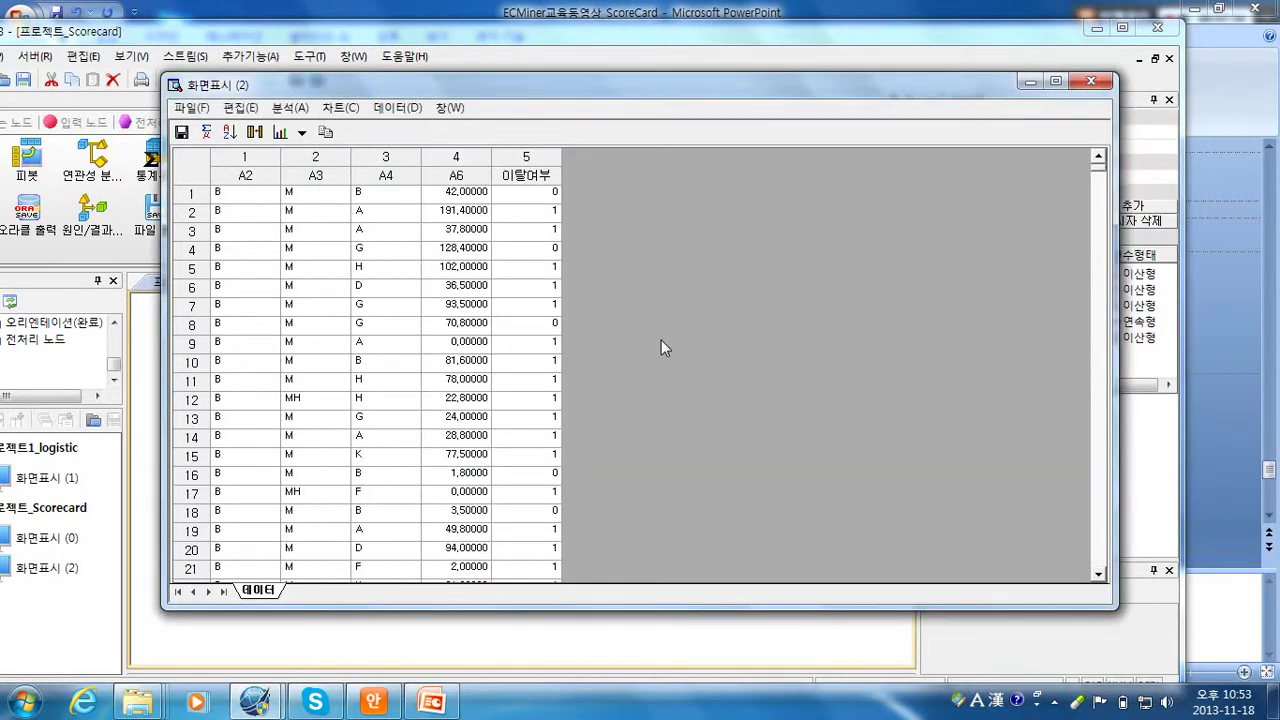
{"action": "left_click", "coordinate": [1091, 80]}
- Edit the binning of the 구간화 (0) node, discarding its existing settings and loading D:\dataforedu\2.ecl as the reference data
{"action": "left_click", "coordinate": [550, 402]}
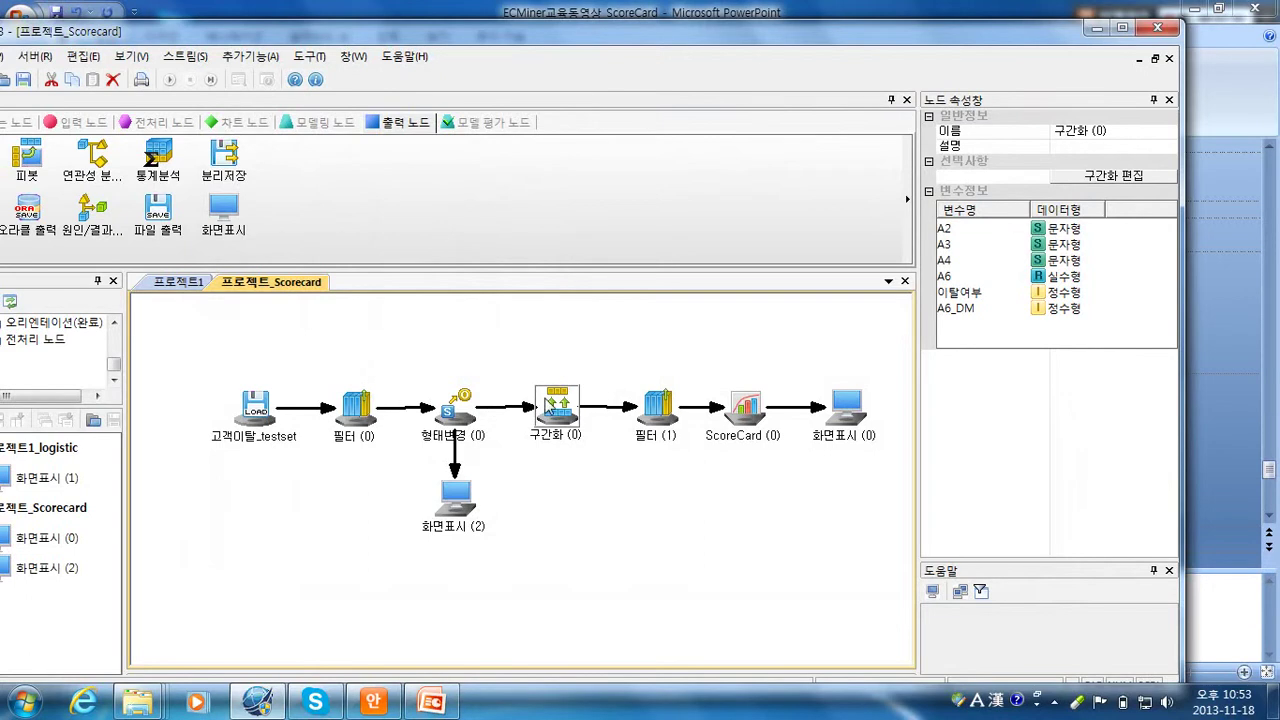
{"action": "left_click", "coordinate": [1080, 177]}
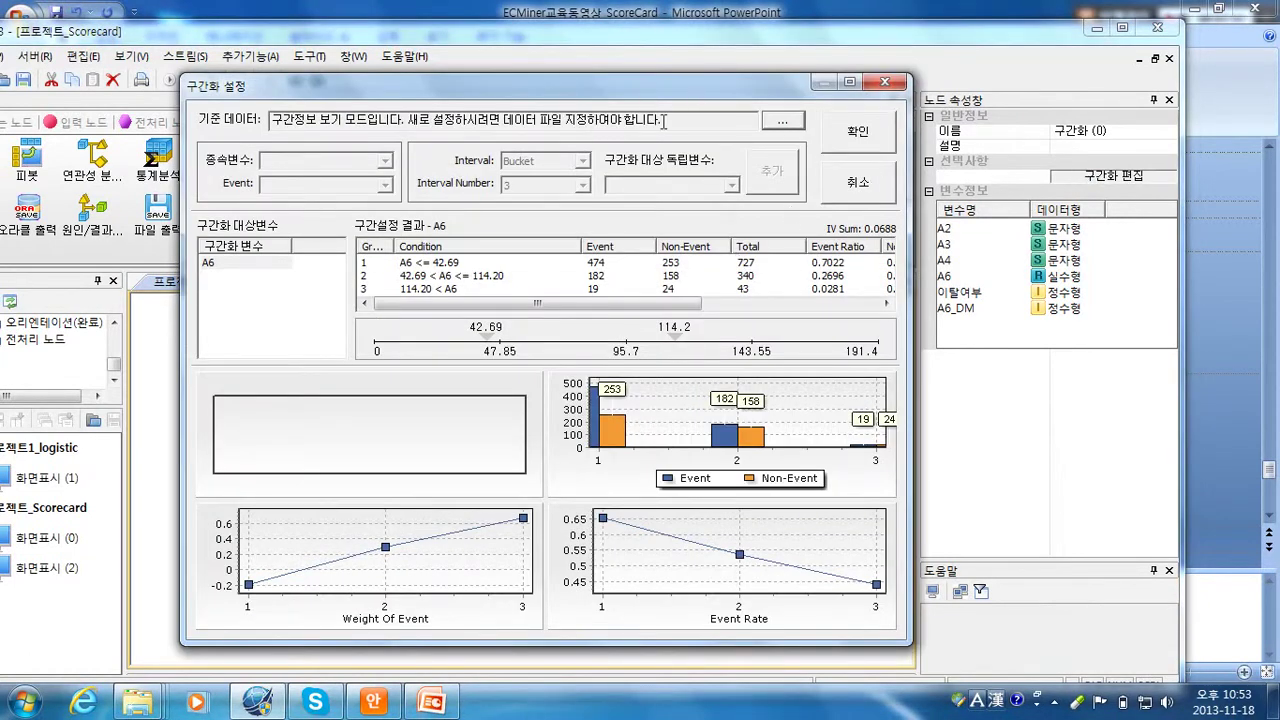
{"action": "left_click", "coordinate": [782, 120]}
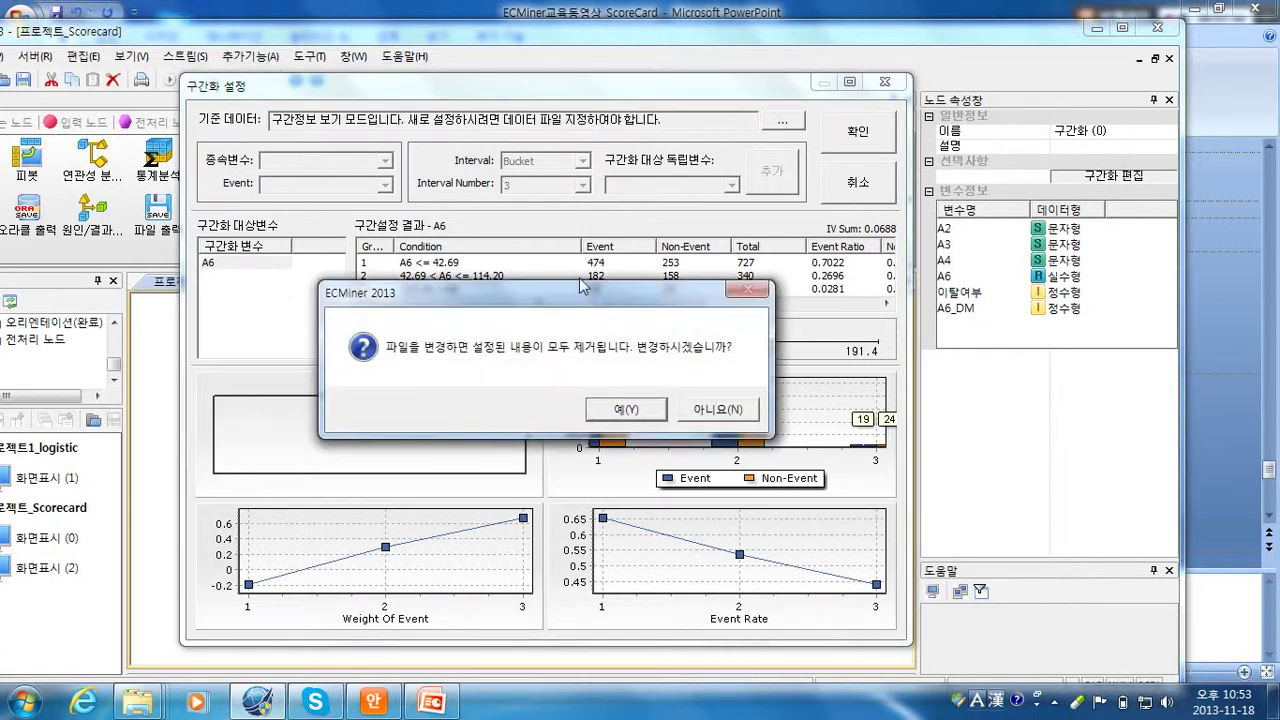
{"action": "left_click", "coordinate": [624, 406]}
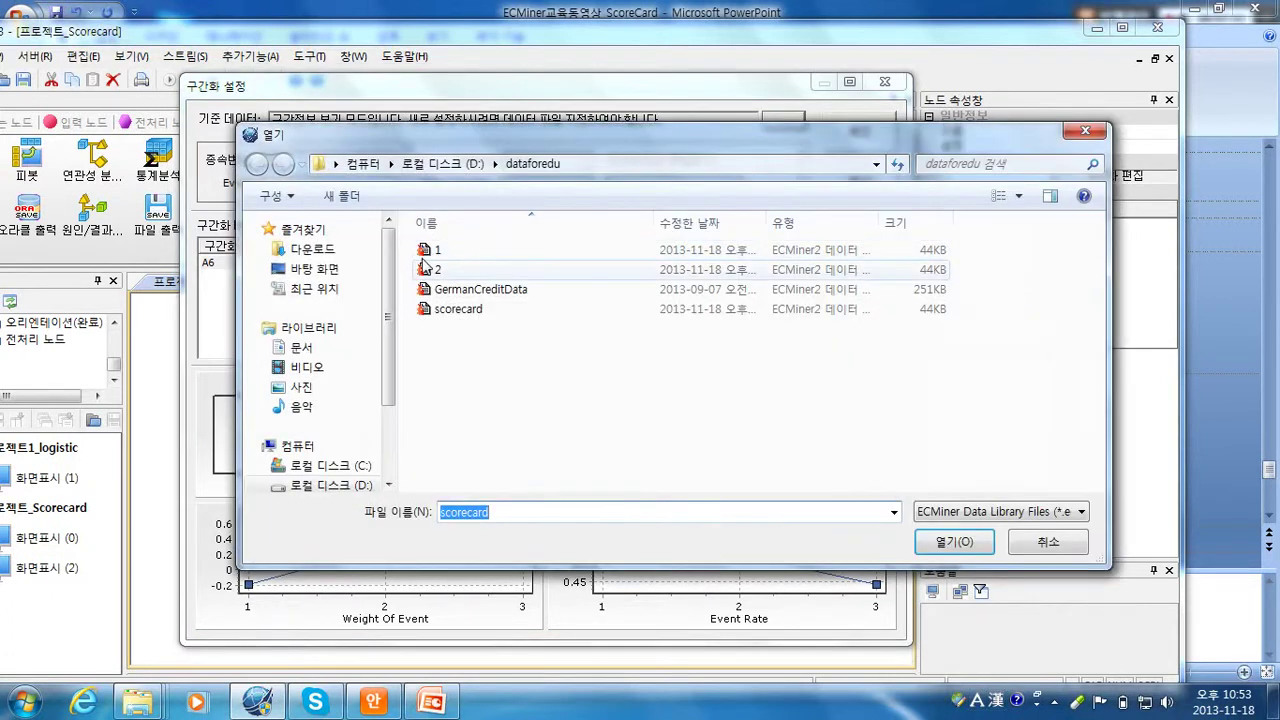
{"action": "left_click", "coordinate": [620, 269]}
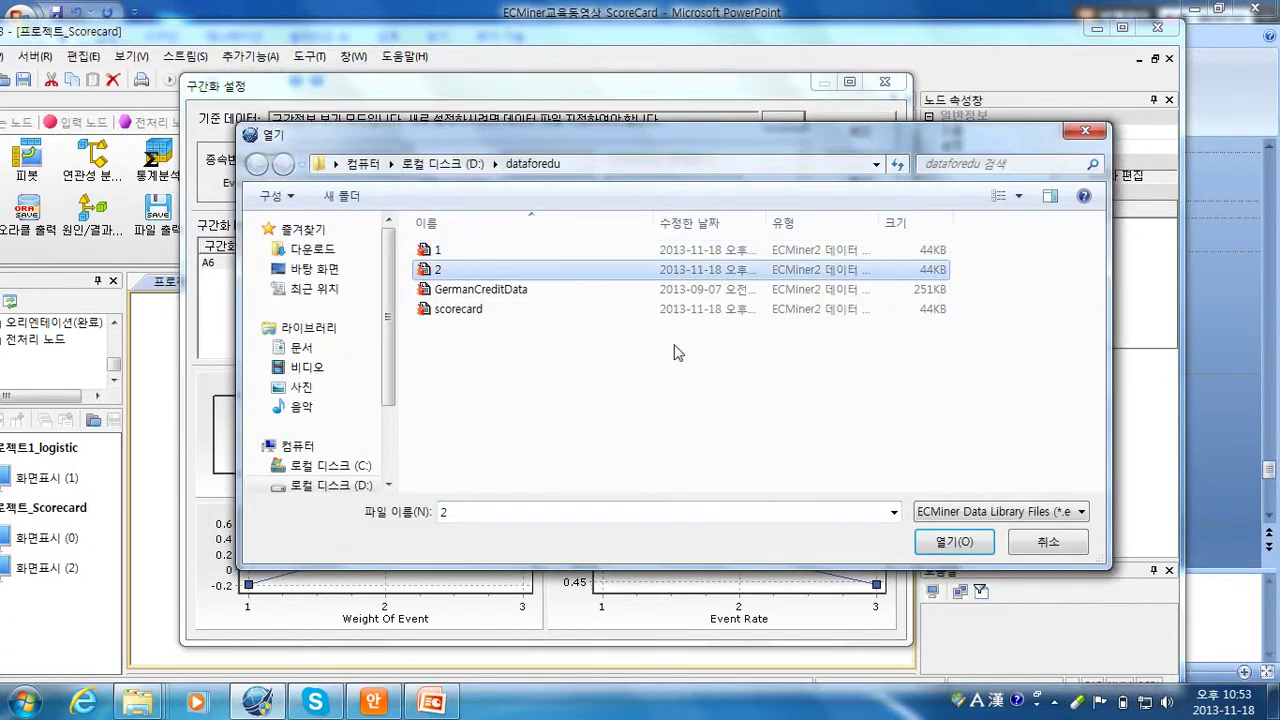
{"action": "left_click", "coordinate": [955, 541]}
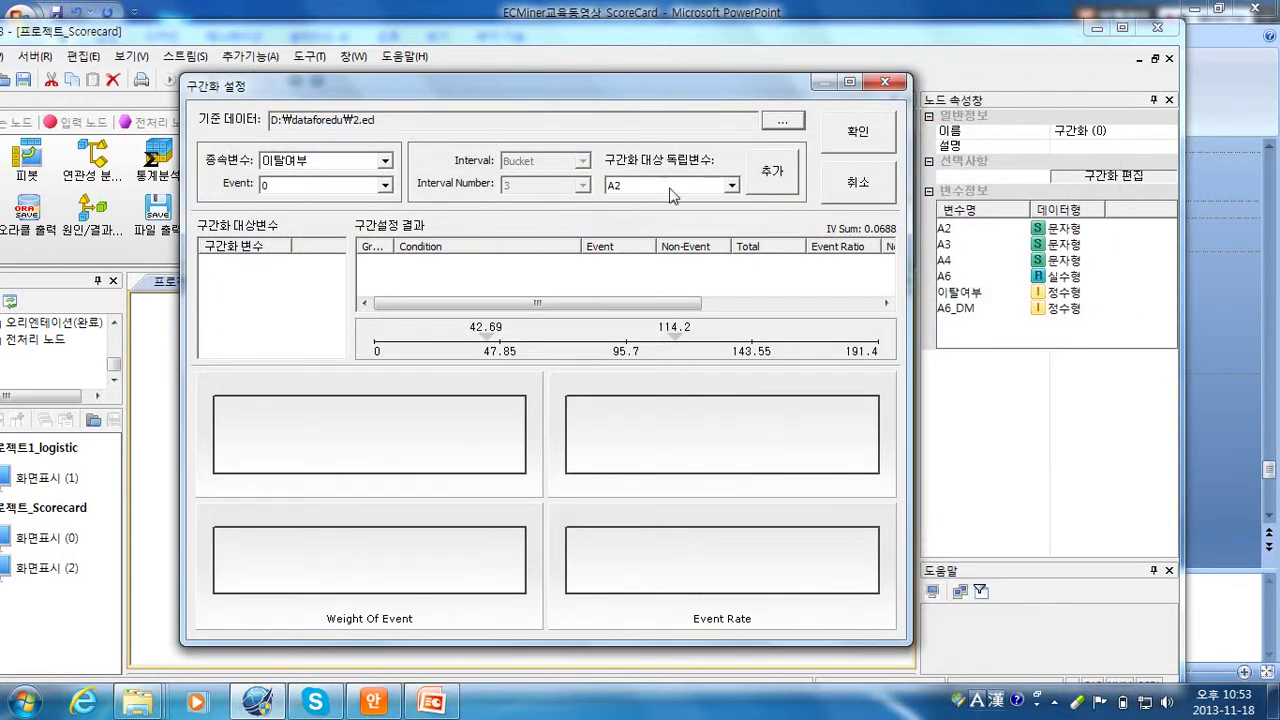
- Add A6 as the independent variable for binning, using the Bucket interval method with 3 intervals
{"action": "left_click", "coordinate": [729, 186]}
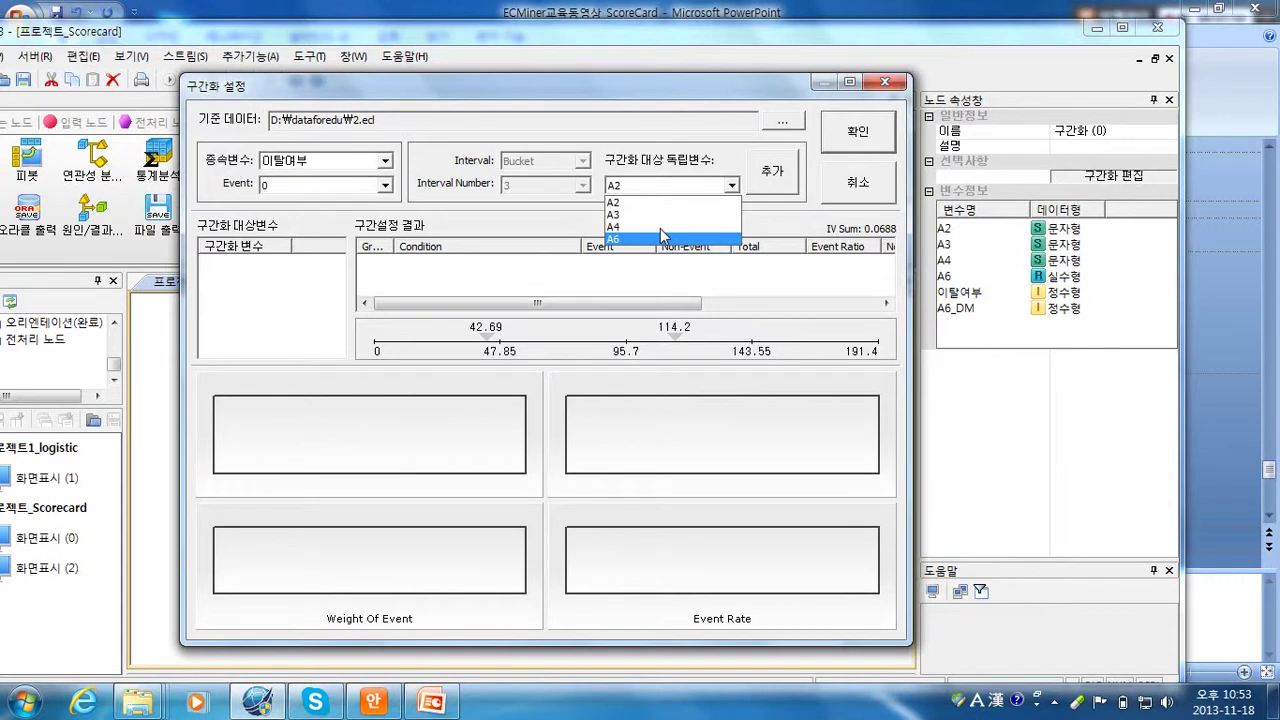
{"action": "left_click", "coordinate": [660, 237]}
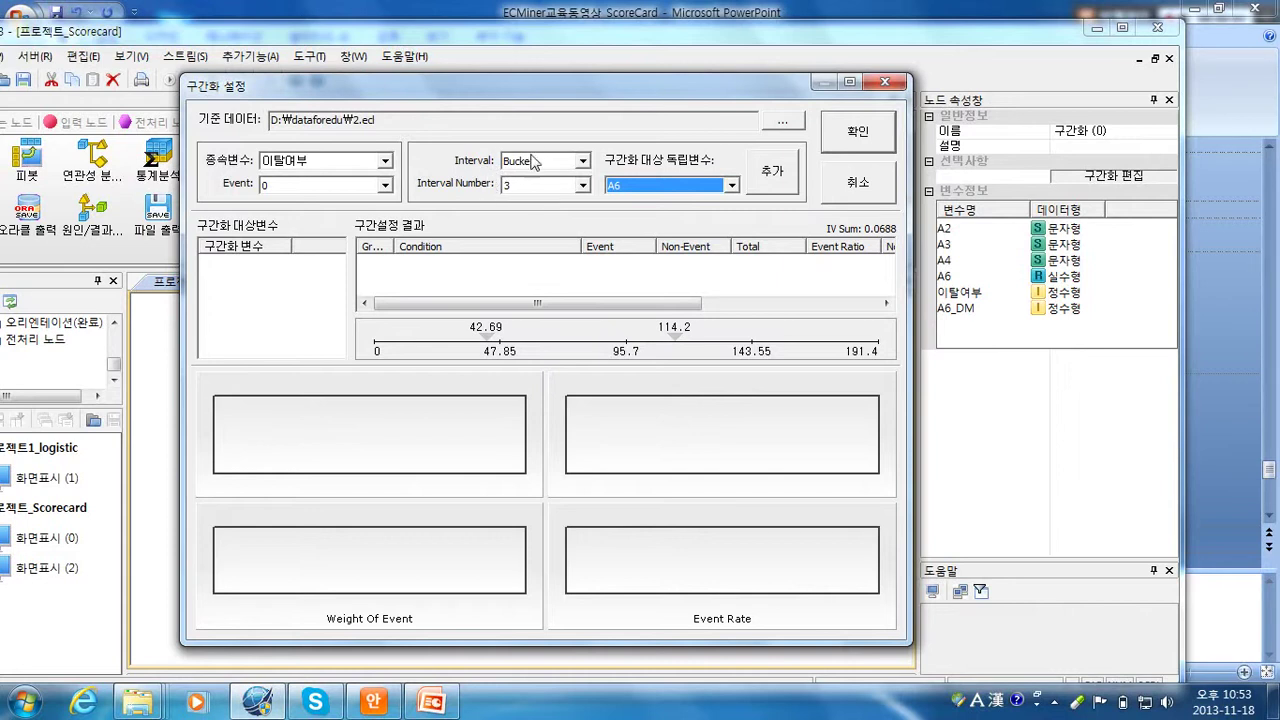
{"action": "left_click", "coordinate": [758, 172]}
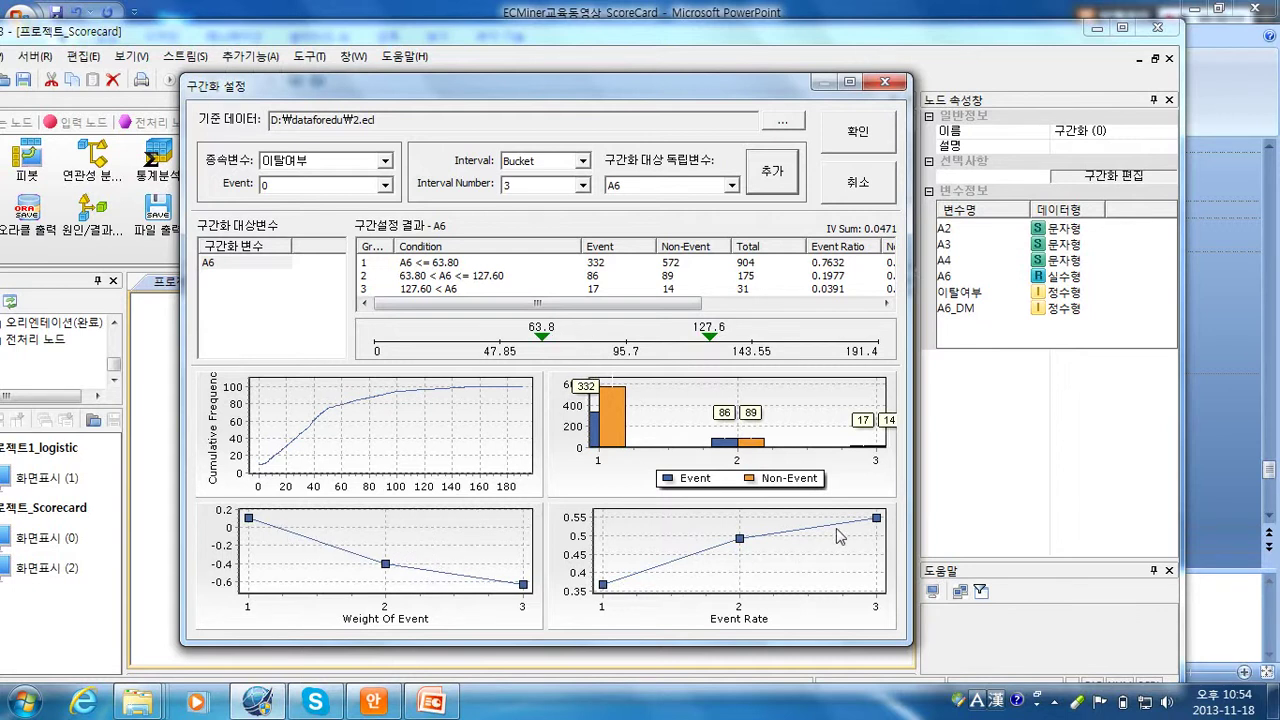
- Move the A6 interval boundaries to about 65.46 and 129.14 and accept the binning settings
{"action": "left_click_drag", "start_coordinate": [540, 333], "coordinate": [546, 337]}
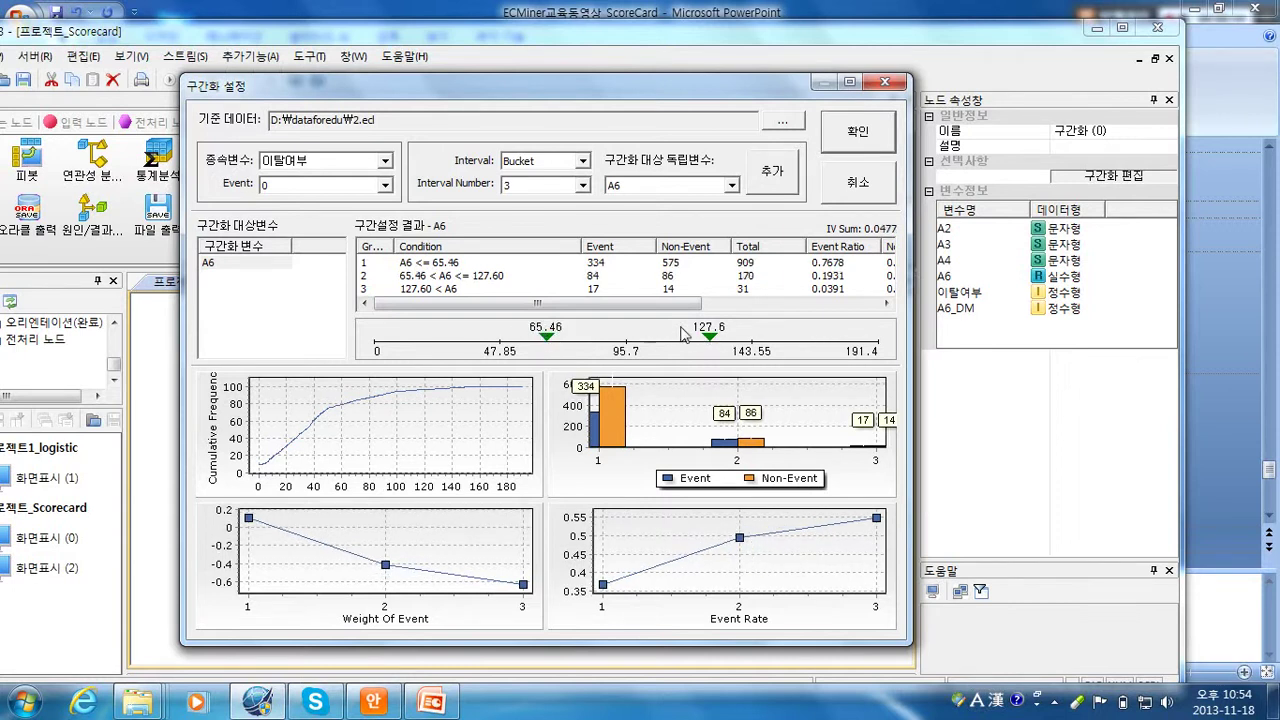
{"action": "mouse_move", "coordinate": [697, 333]}
{"action": "left_mouse_down"}
{"action": "mouse_move", "coordinate": [678, 335]}
{"action": "mouse_move", "coordinate": [711, 335]}
{"action": "left_mouse_up"}
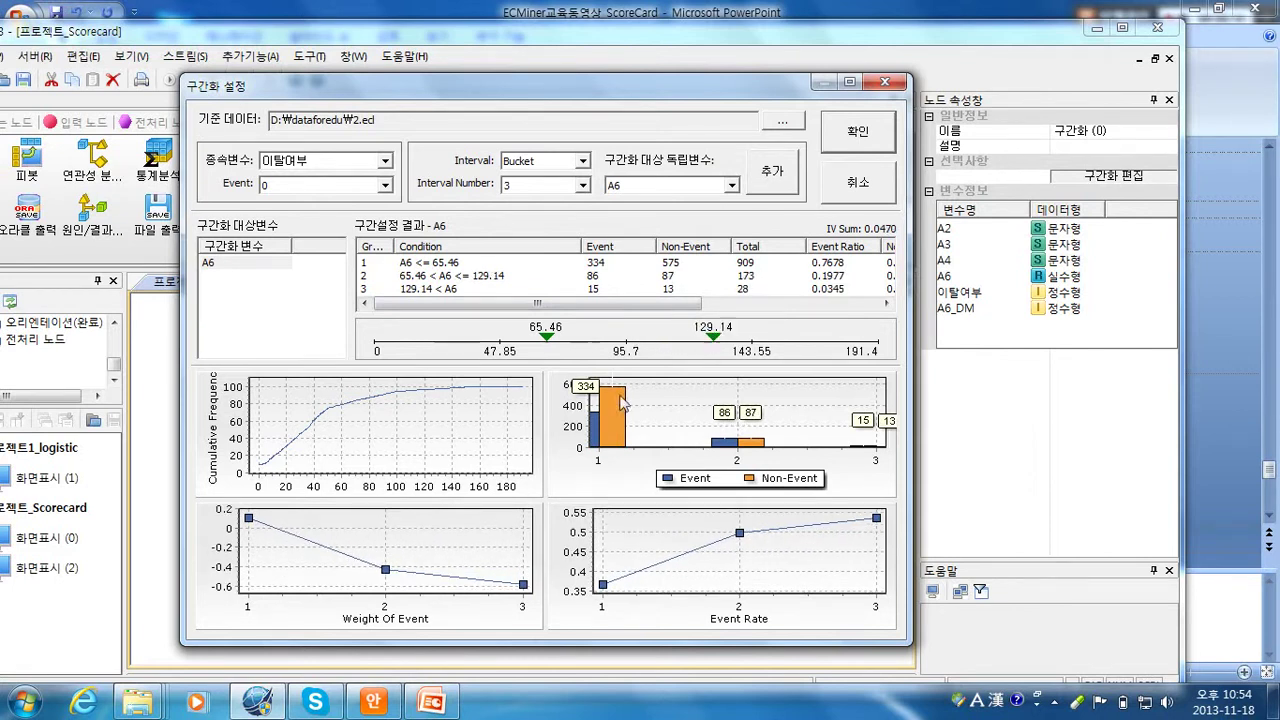
{"action": "left_click", "coordinate": [836, 130]}
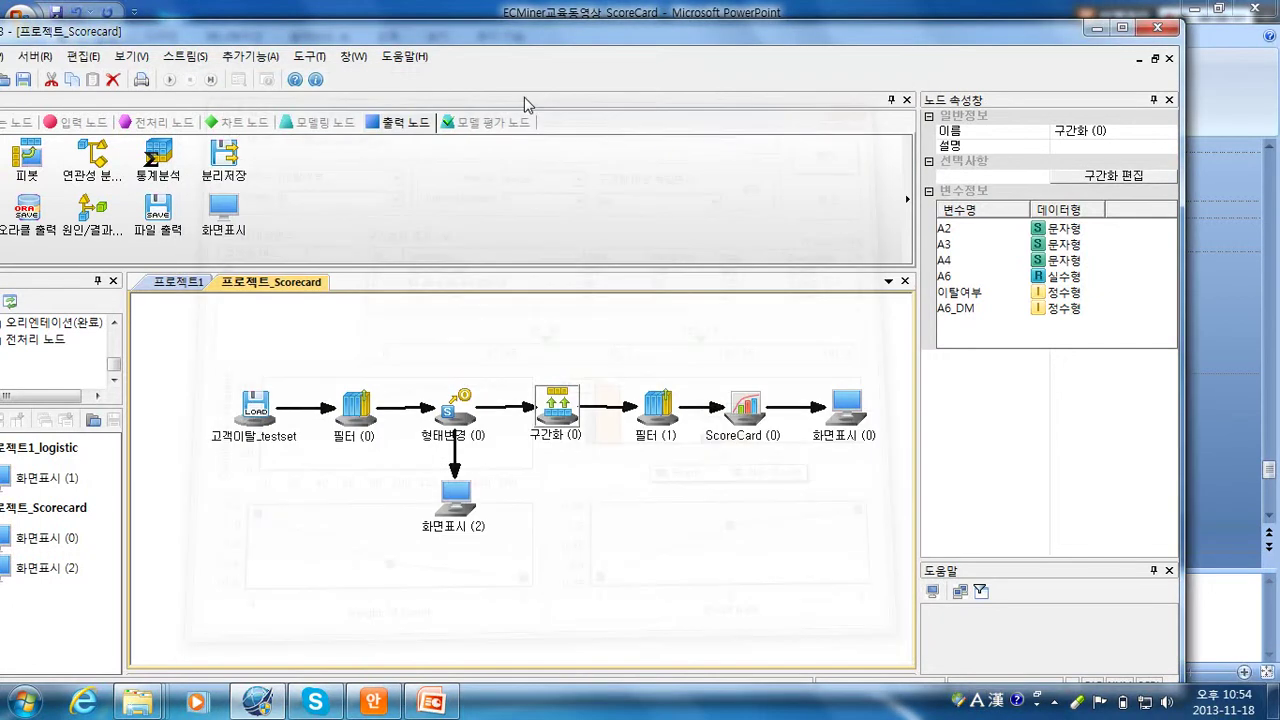
- Check the 필터 (1) and ScoreCard (0) node settings, run the 화면표시 (0) node and view its scored output data
{"action": "left_click", "coordinate": [655, 404]}
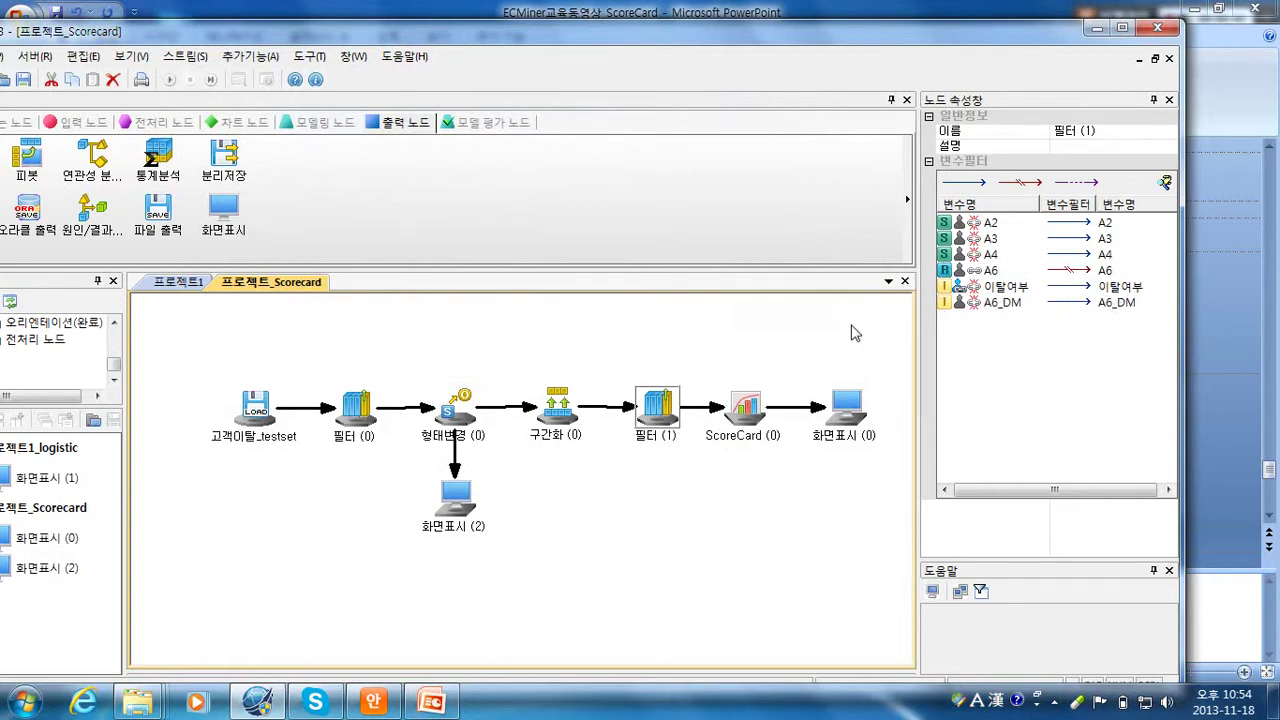
{"action": "left_click", "coordinate": [730, 415]}
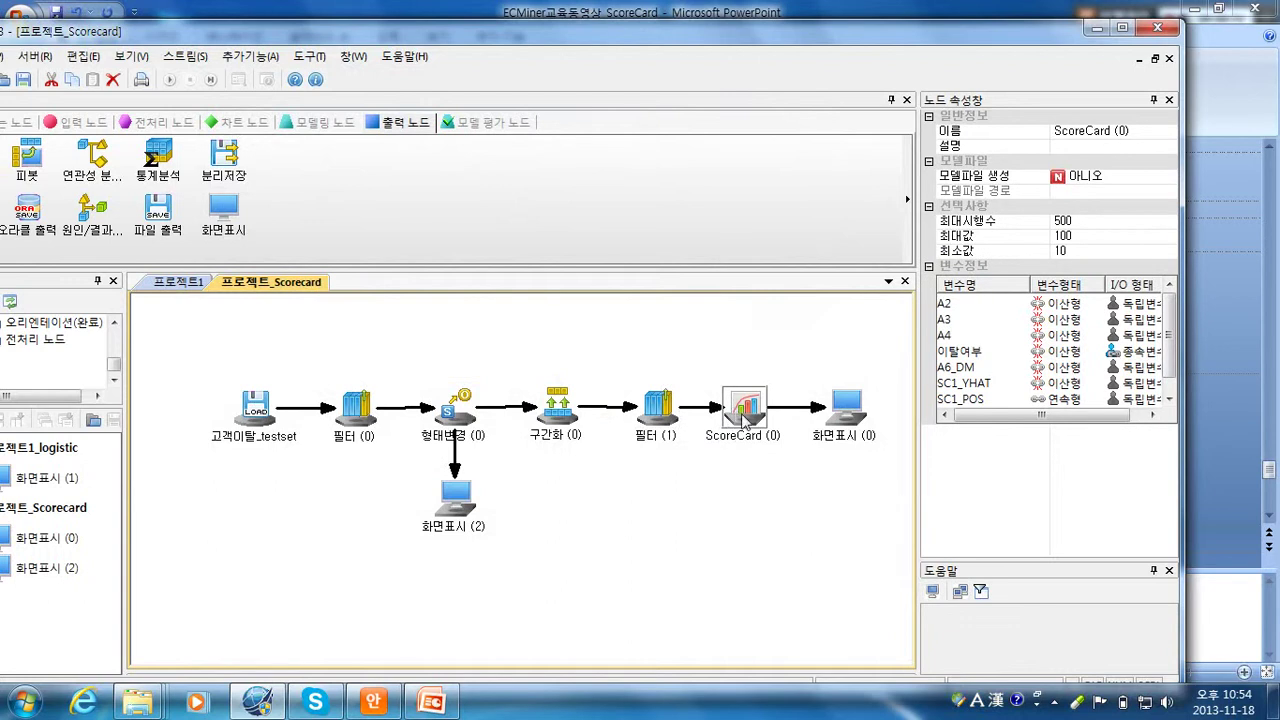
{"action": "left_click", "coordinate": [847, 412]}
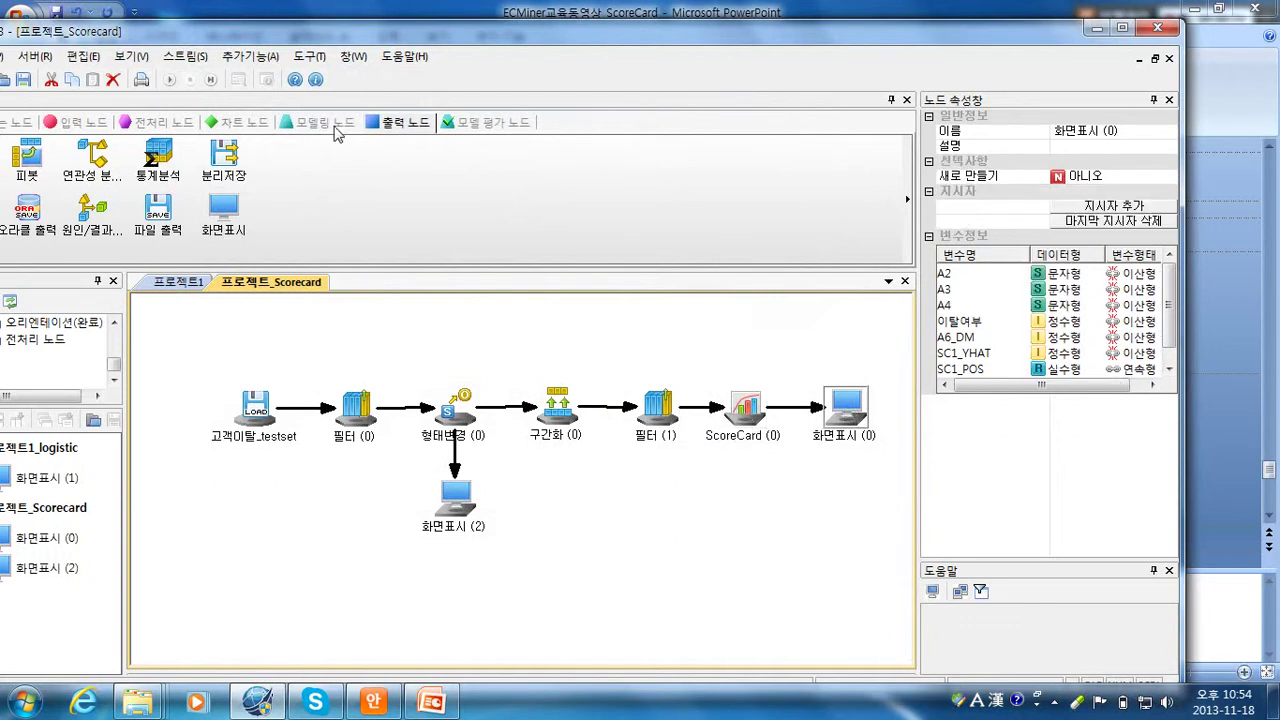
{"action": "left_click", "coordinate": [211, 80]}
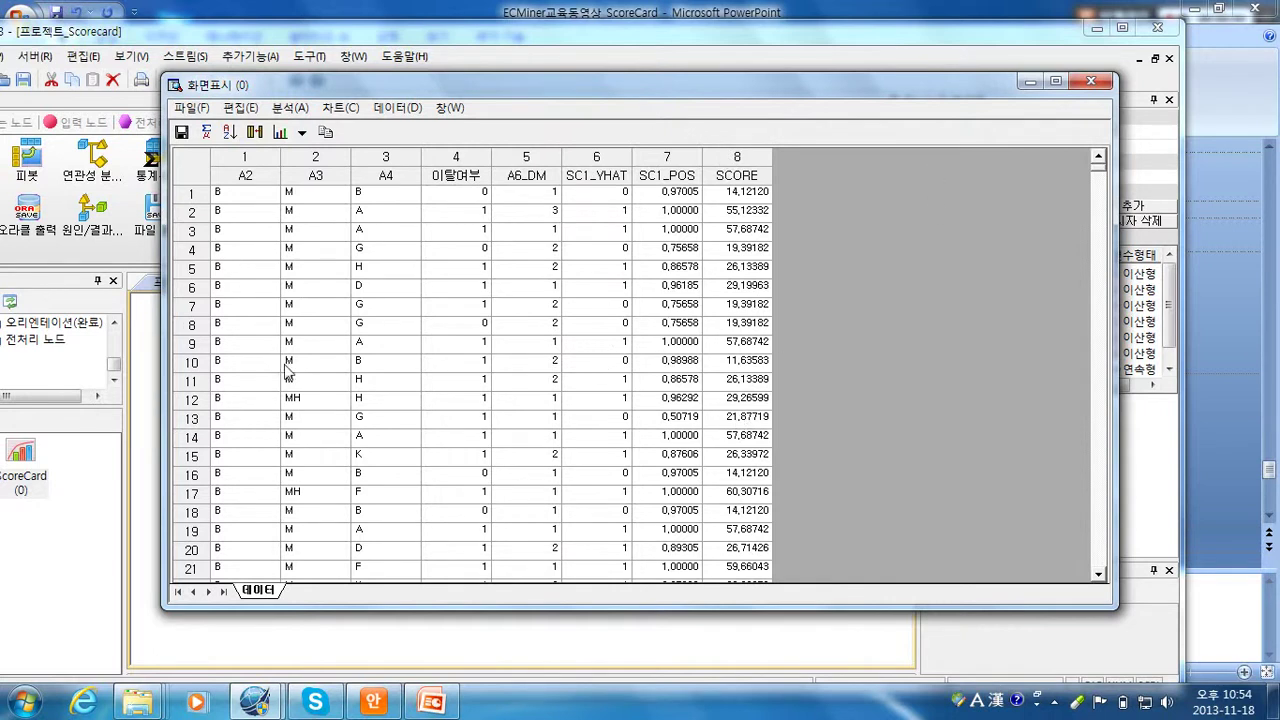
{"action": "left_click", "coordinate": [1090, 80]}
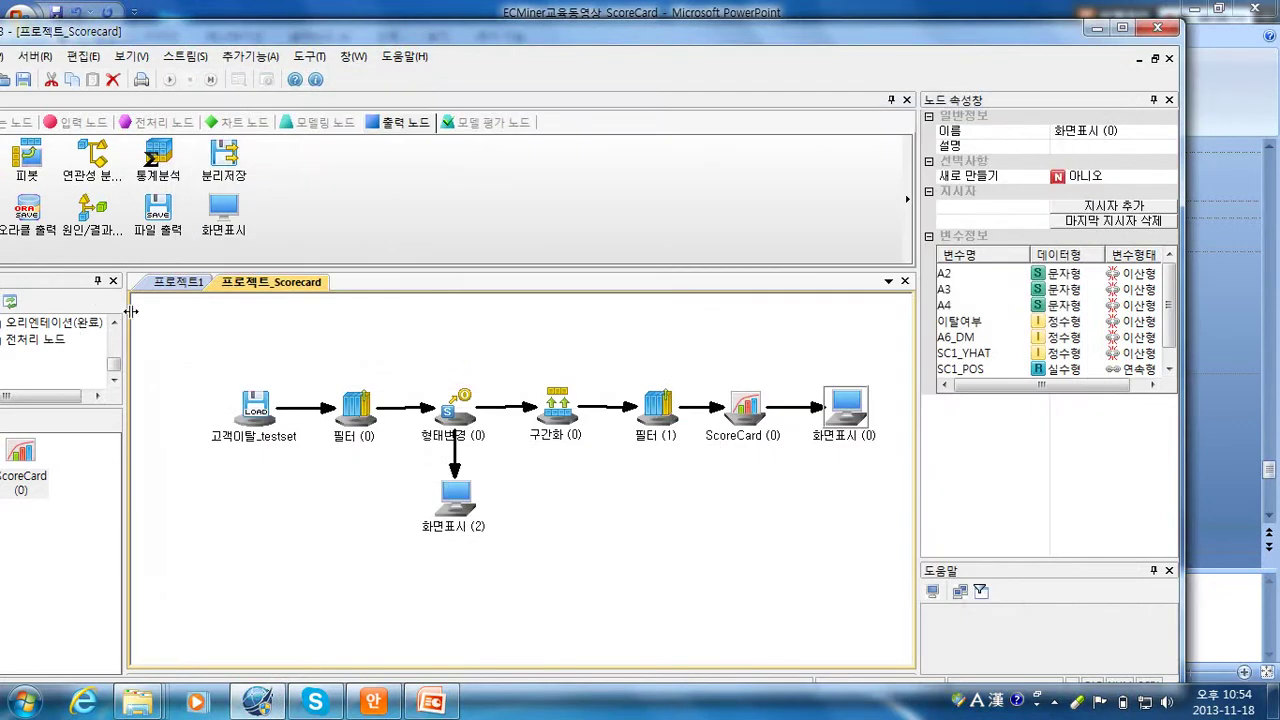
- Place the generated ScoreCard (0) model on the canvas below the stream and open its report in a maximized window
{"action": "left_click_drag", "start_coordinate": [129, 313], "coordinate": [187, 320]}
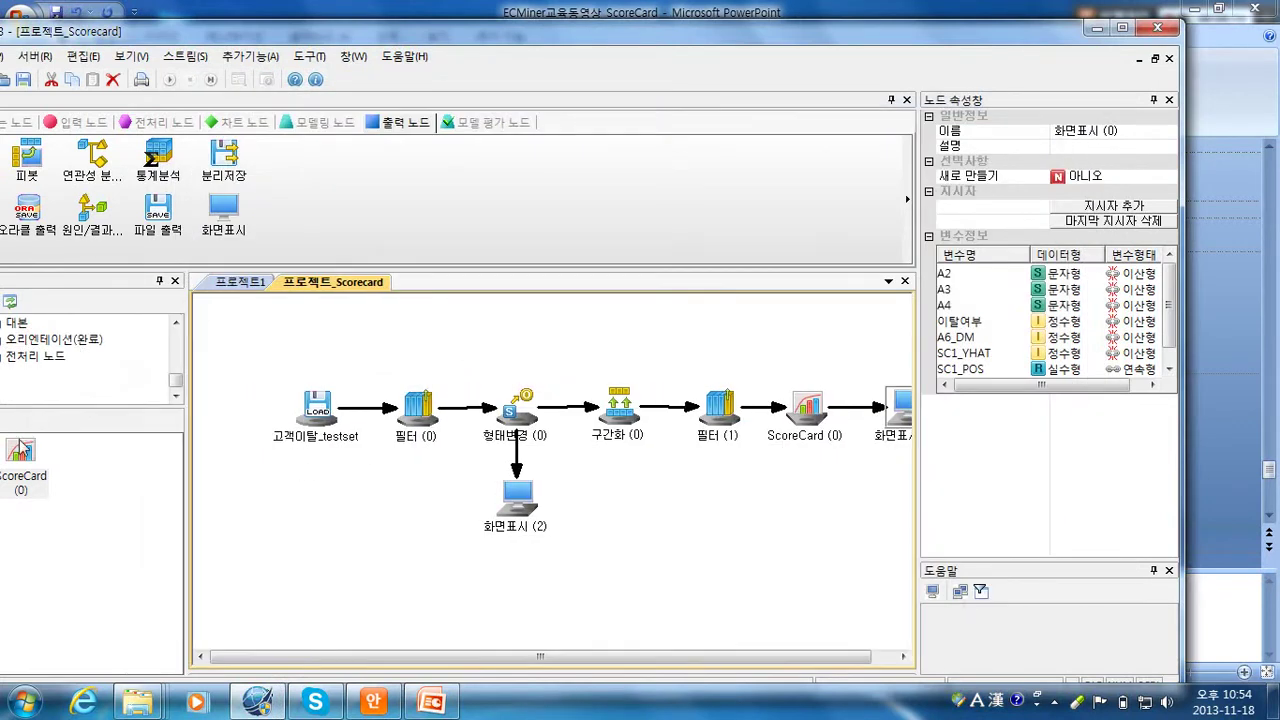
{"action": "left_click_drag", "start_coordinate": [14, 449], "coordinate": [677, 502]}
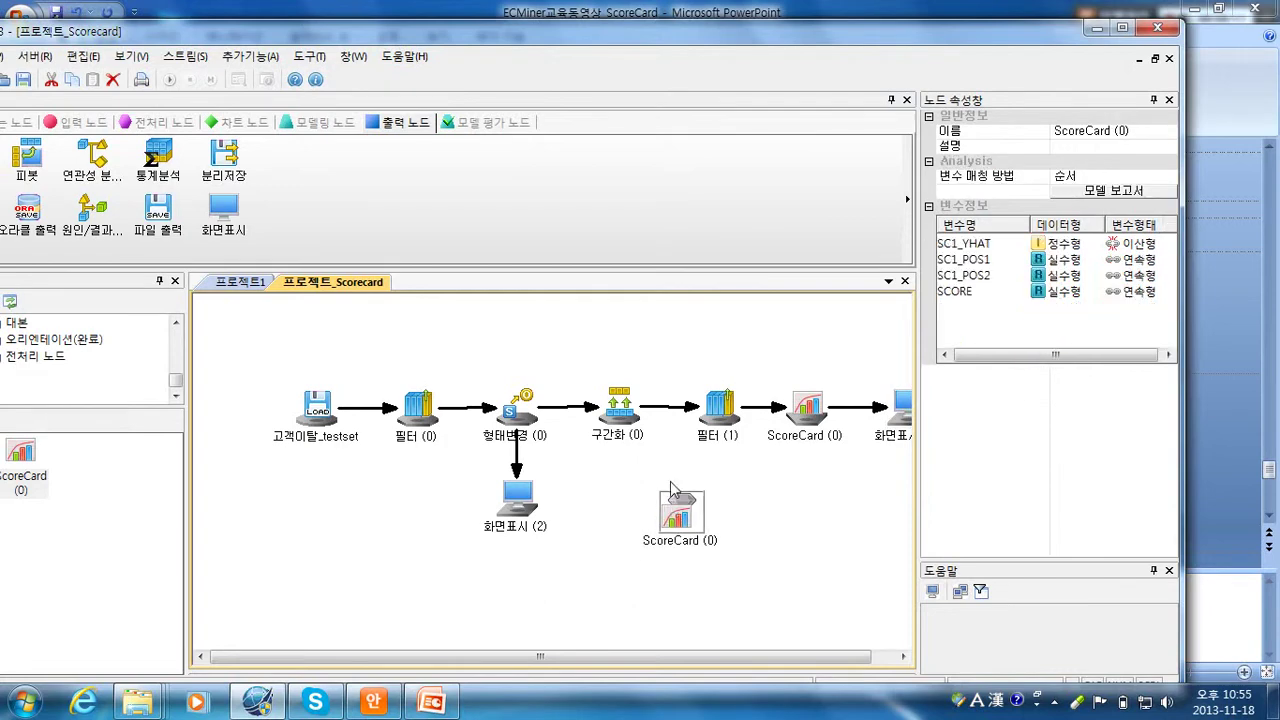
{"action": "double_click", "coordinate": [676, 502]}
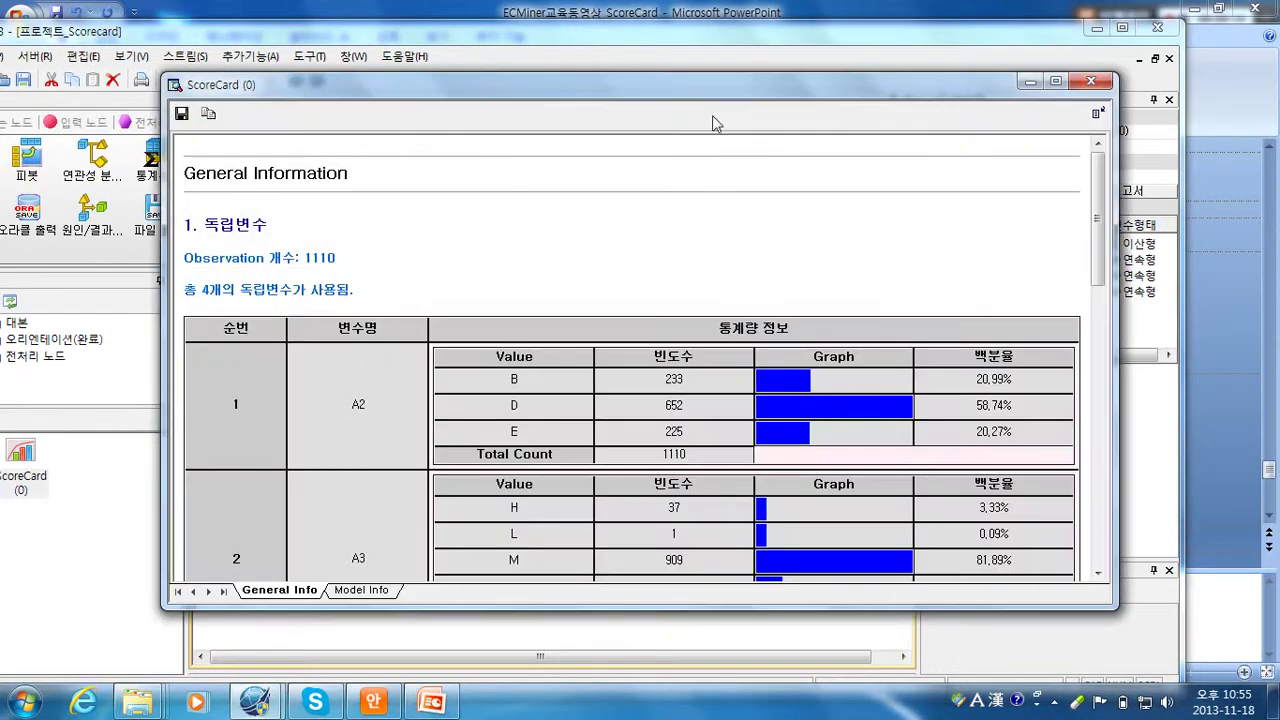
{"action": "double_click", "coordinate": [672, 82]}
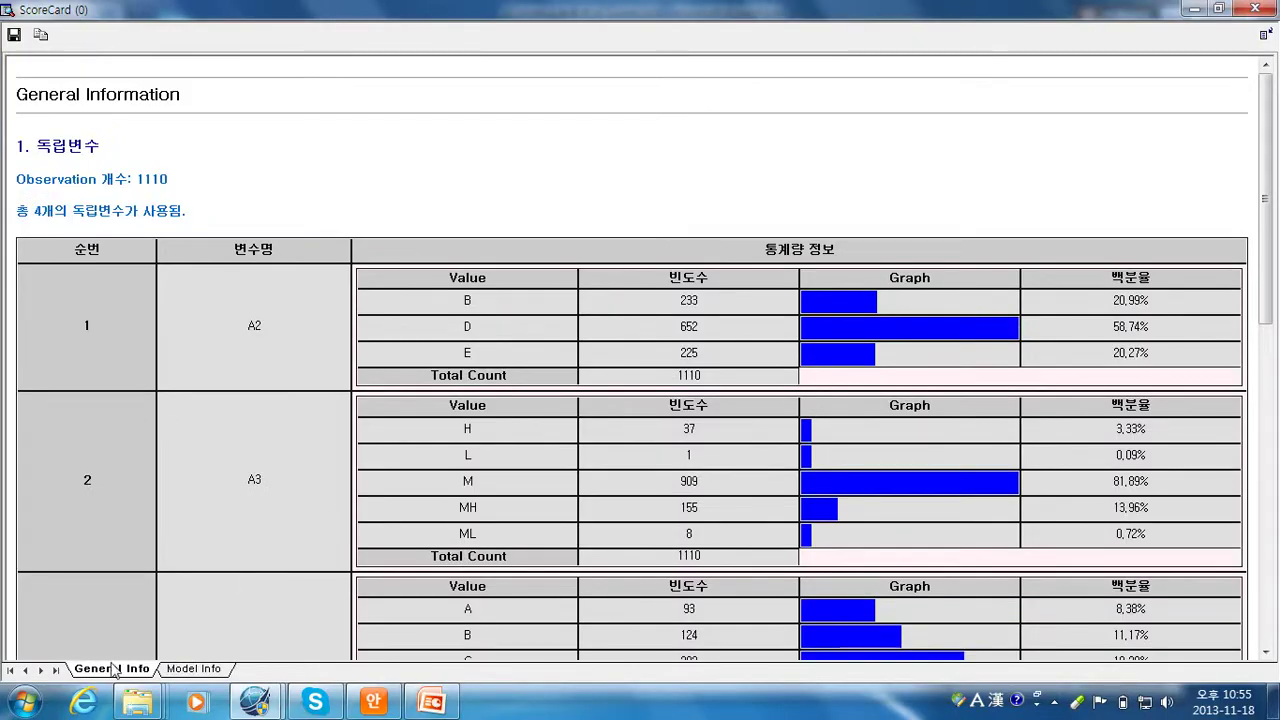
- Examine the Model Info report, covering the logistic table, the score table and the training set misclassification information
{"action": "left_click", "coordinate": [193, 668]}
{"action": "left_click", "coordinate": [126, 668]}
{"action": "left_click", "coordinate": [190, 668]}
{"action": "left_click_drag", "start_coordinate": [1265, 134], "coordinate": [1262, 161]}
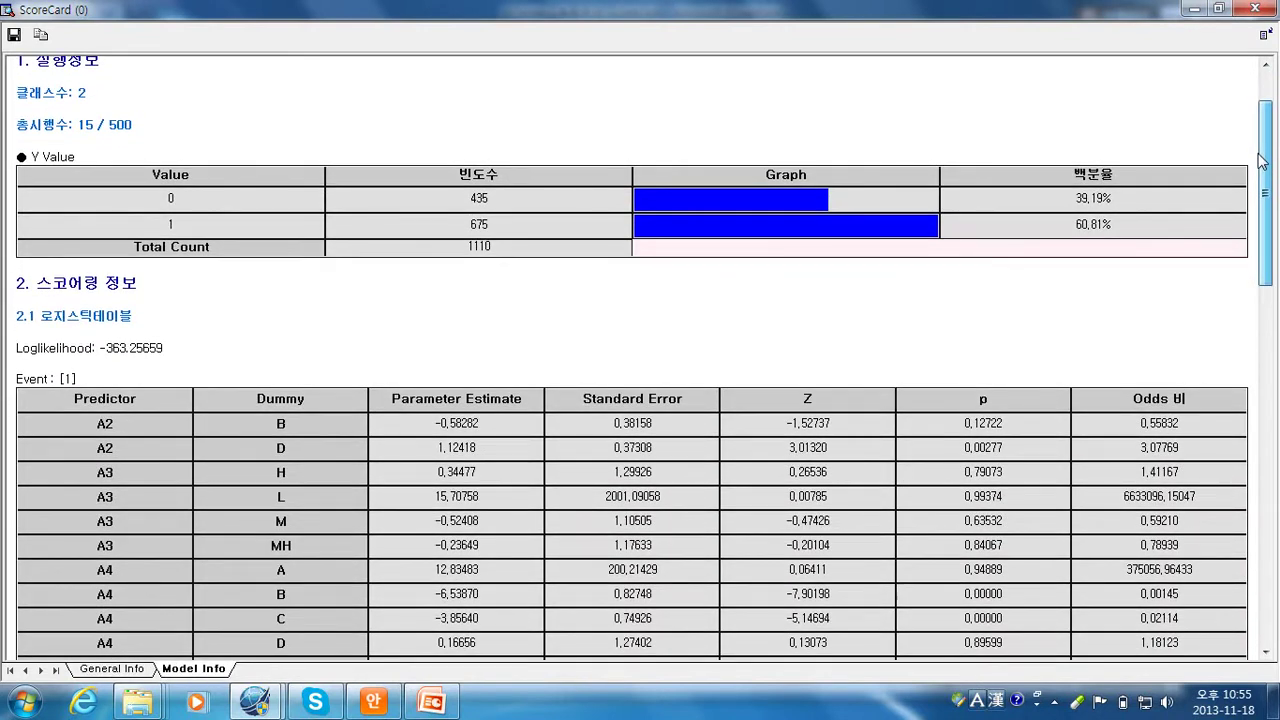
{"action": "scroll", "coordinate": [1000, 180], "scroll_direction": "down", "scroll_amount": 3}
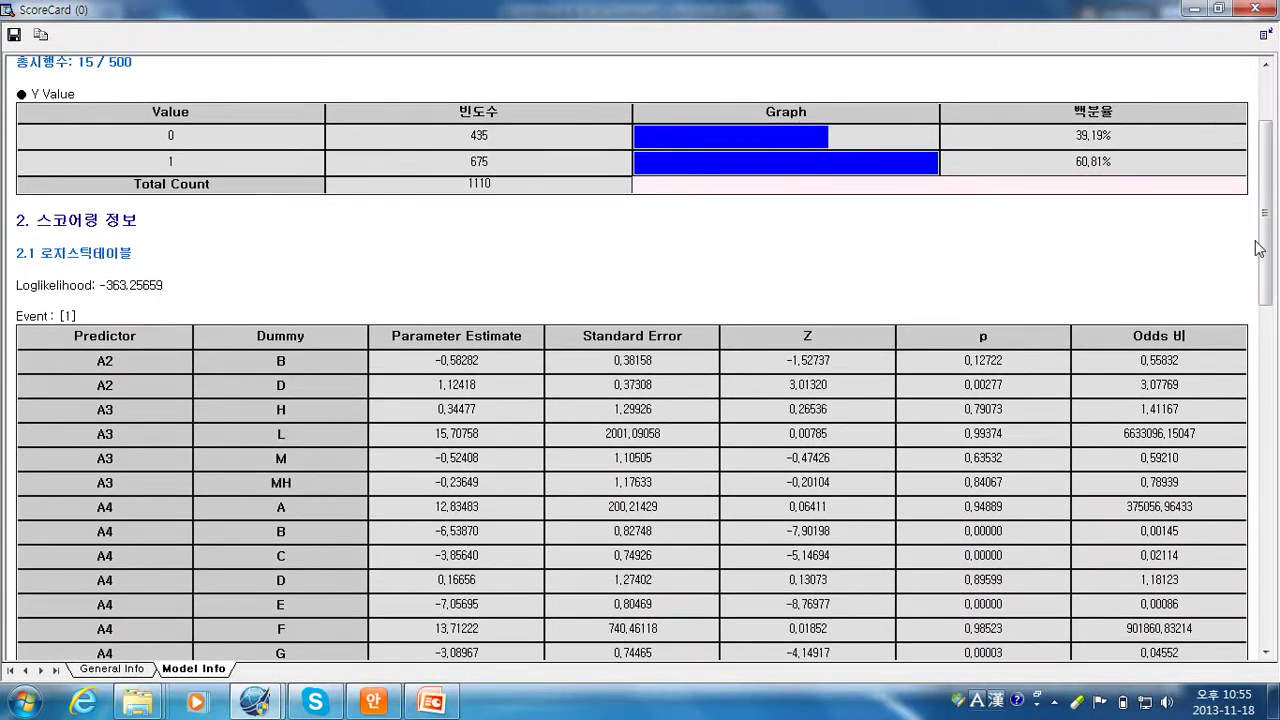
{"action": "scroll", "coordinate": [335, 278], "scroll_direction": "down", "scroll_amount": 3}
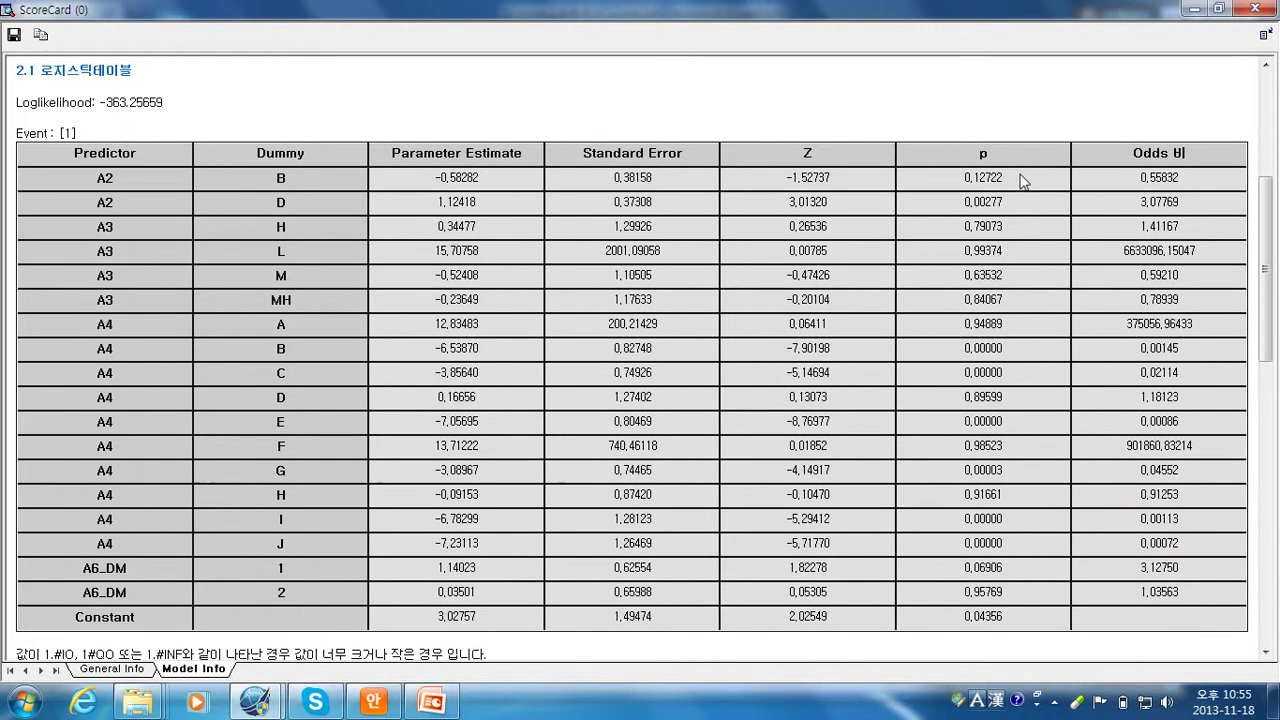
{"action": "left_click_drag", "start_coordinate": [1263, 210], "coordinate": [1255, 368]}
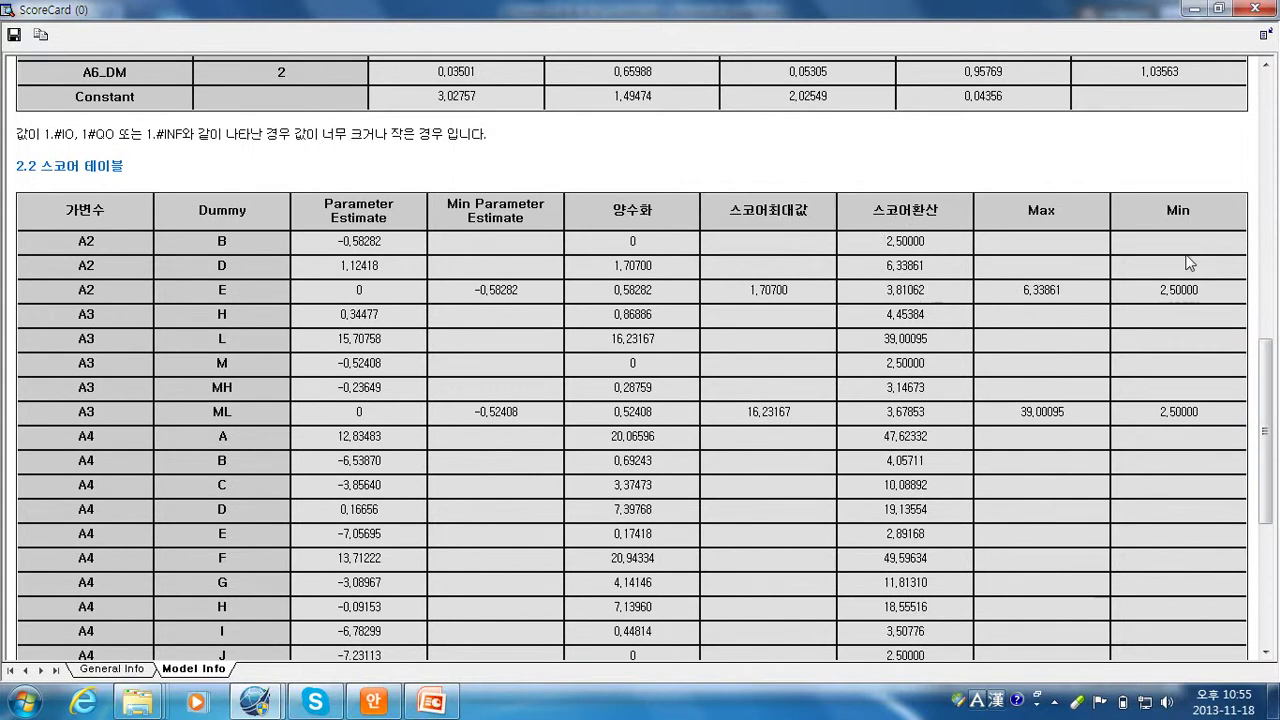
{"action": "left_click_drag", "start_coordinate": [1264, 362], "coordinate": [1263, 482]}
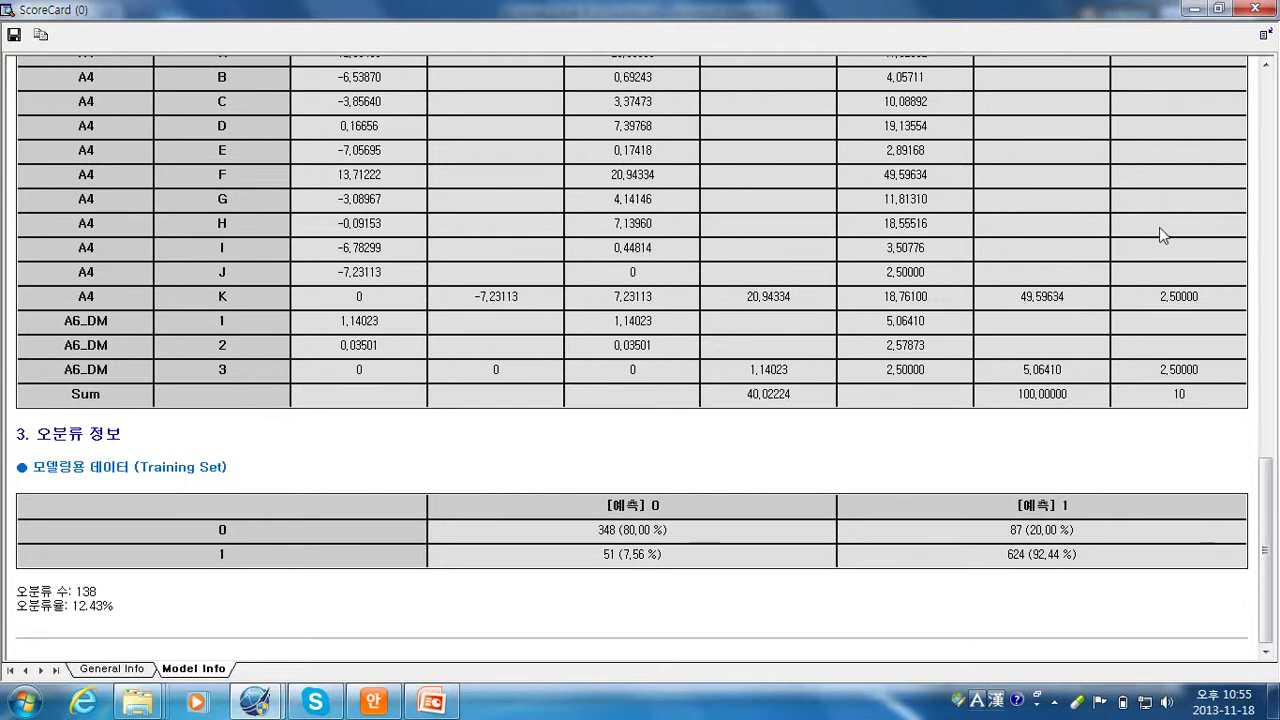
{"action": "scroll", "coordinate": [1245, 484], "scroll_direction": "up", "scroll_amount": 10}
- Close the ScoreCard model report and exit ECMiner
{"action": "left_click", "coordinate": [1194, 10]}
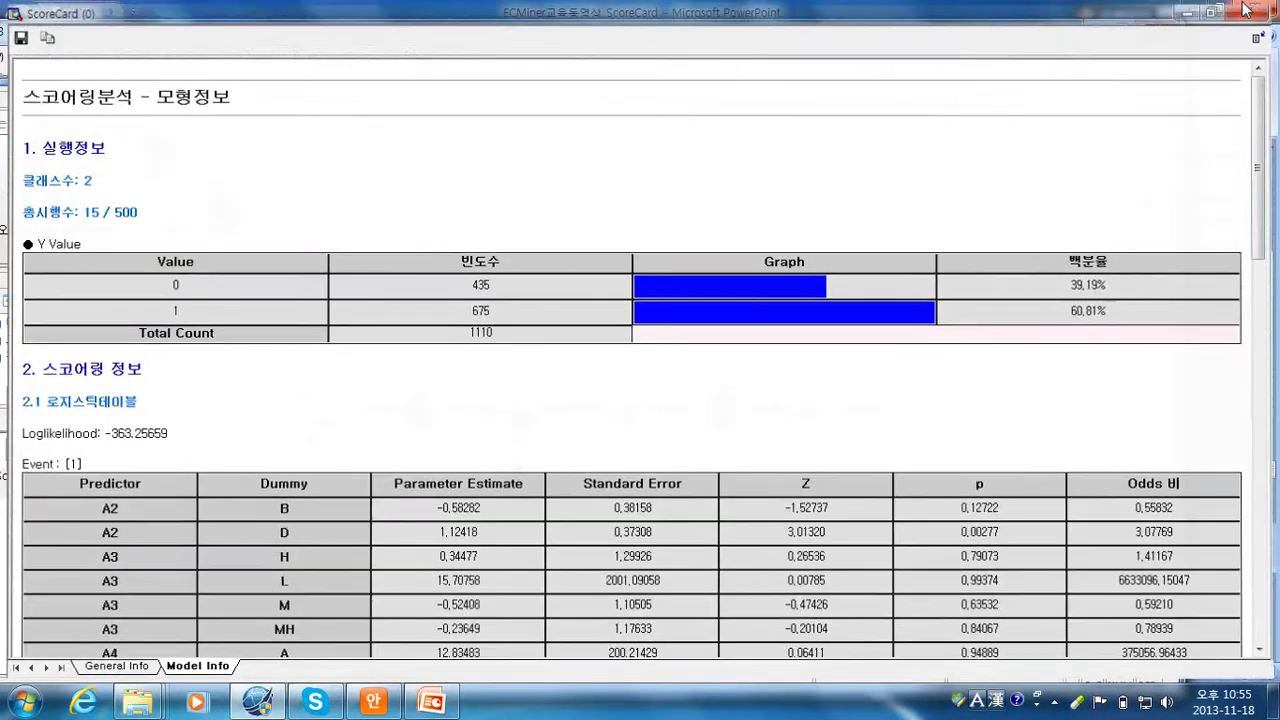
{"action": "left_click", "coordinate": [1157, 27]}
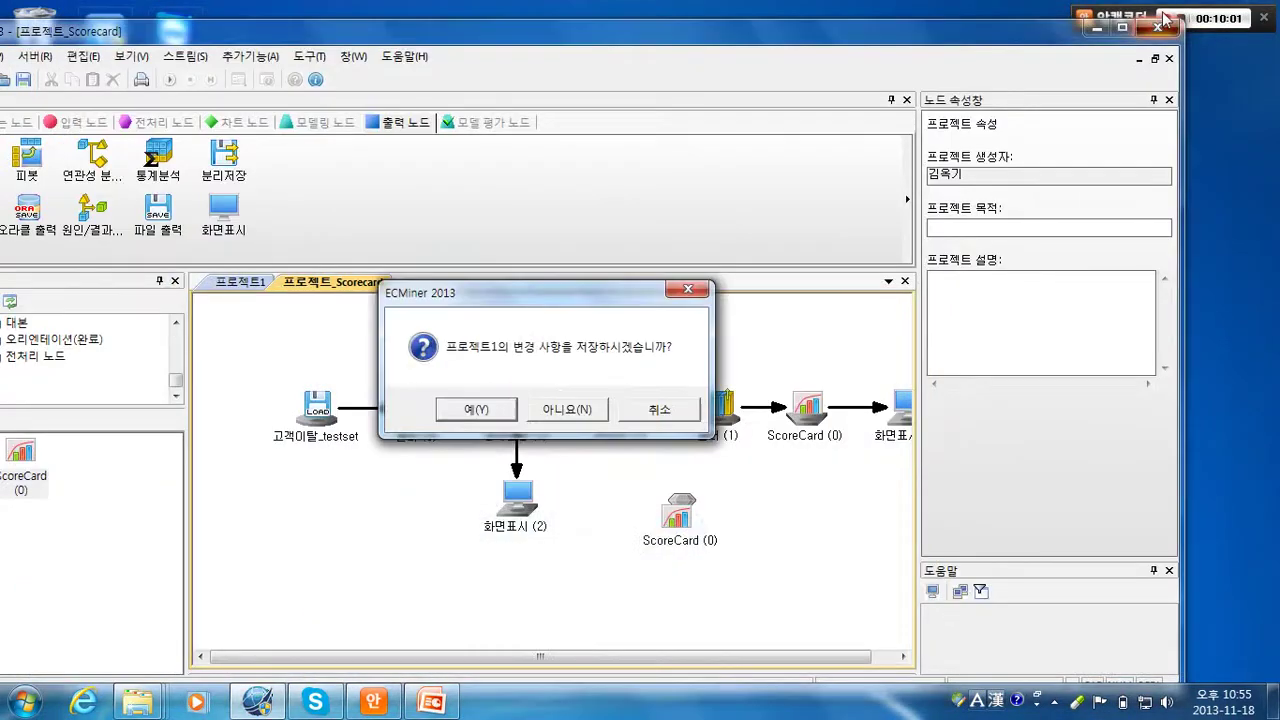